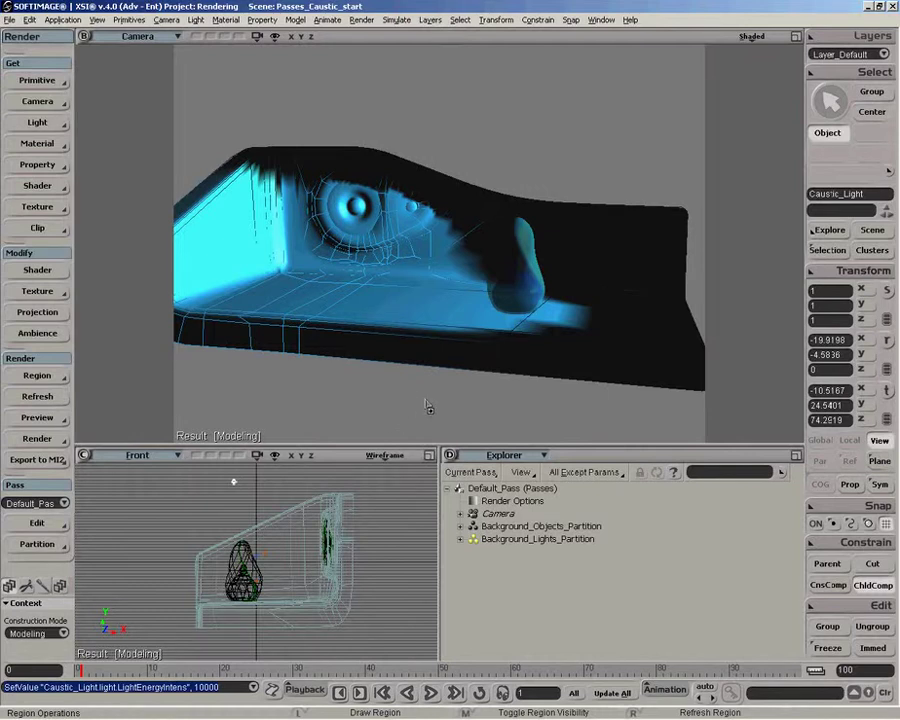
# - Create an empty render pass named 'caustics'
pyautogui.click(518, 246)
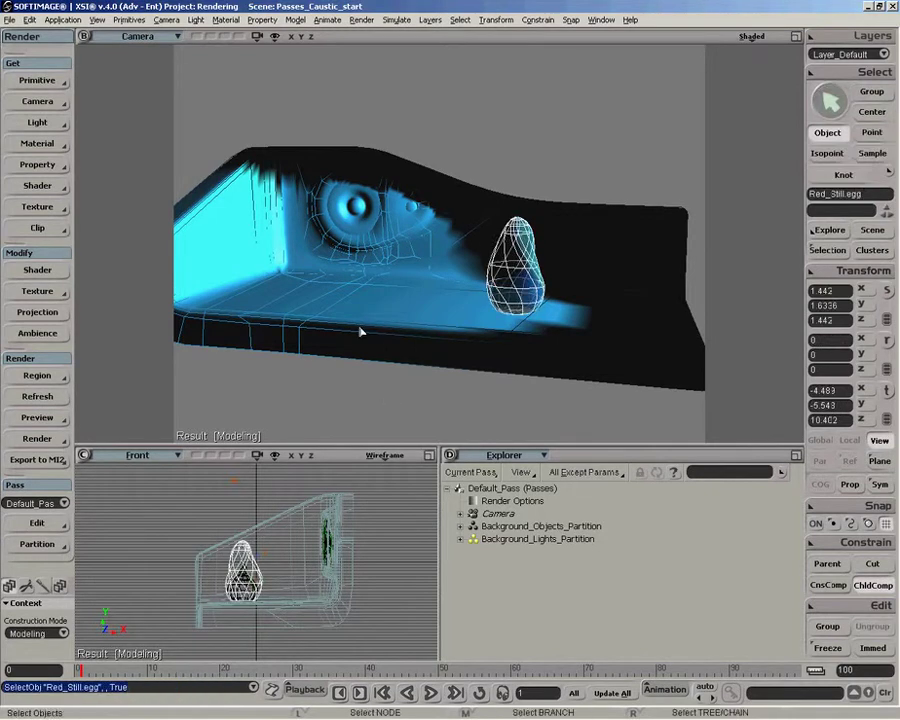
pyautogui.click(257, 234)
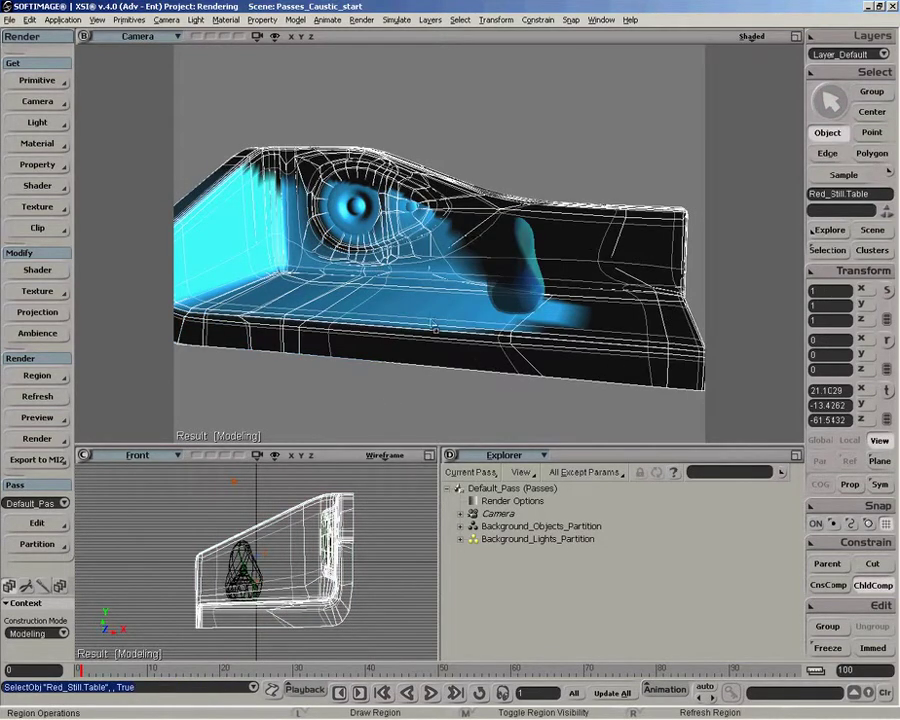
pyautogui.click(233, 482)
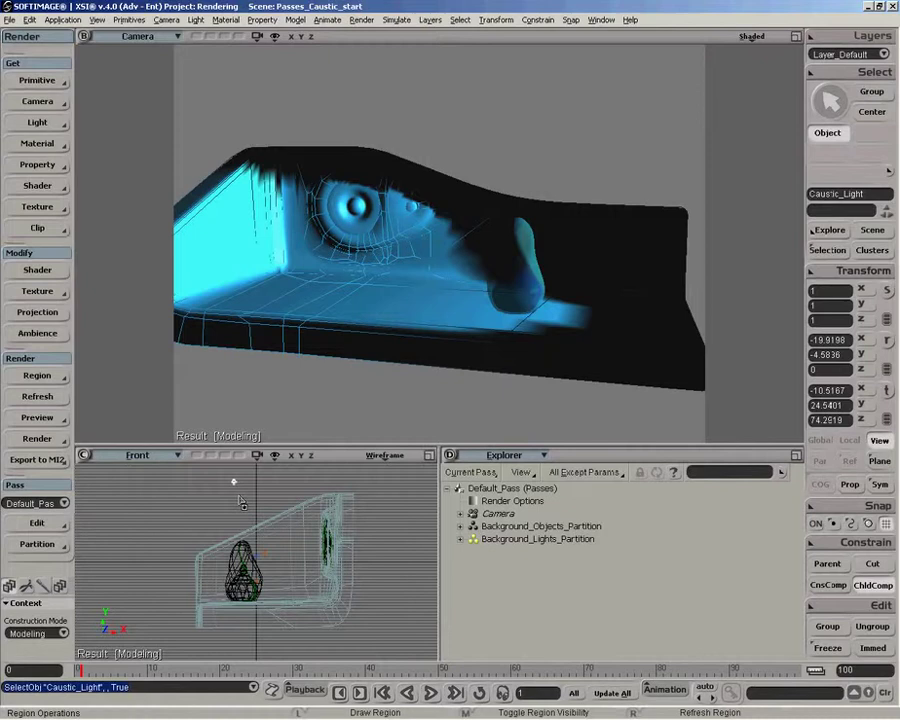
pyautogui.click(38, 523)
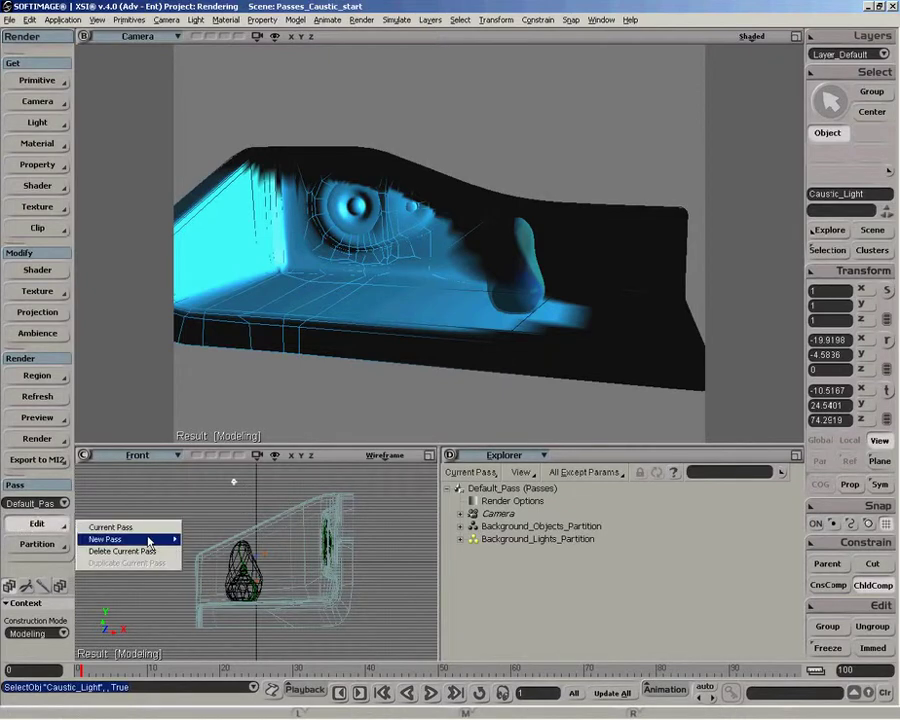
pyautogui.moveTo(157, 546)
pyautogui.click(245, 258)
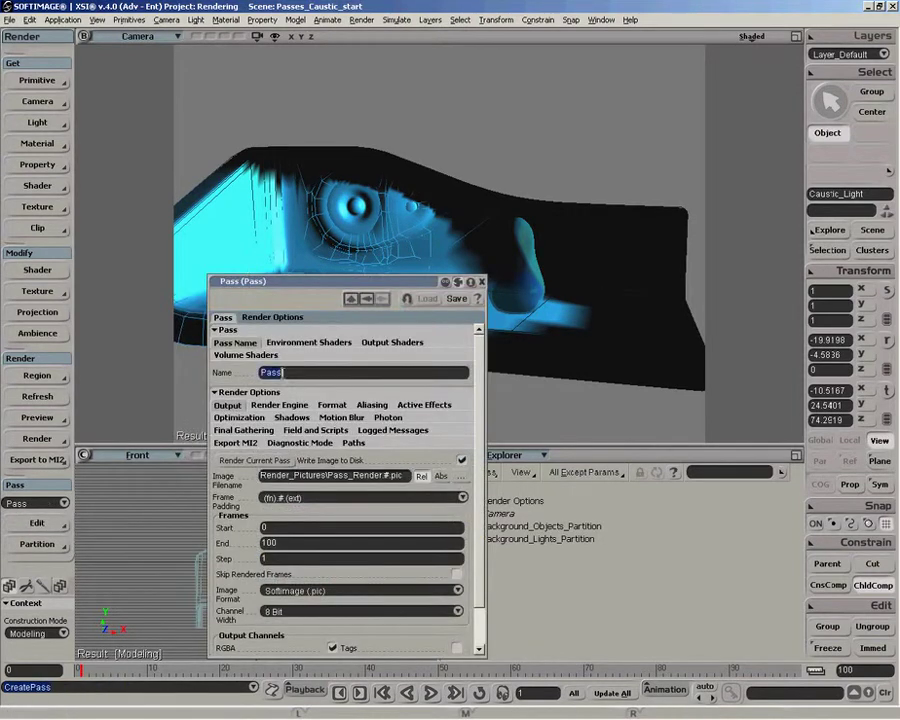
pyautogui.write('caustics')
pyautogui.press('Return')
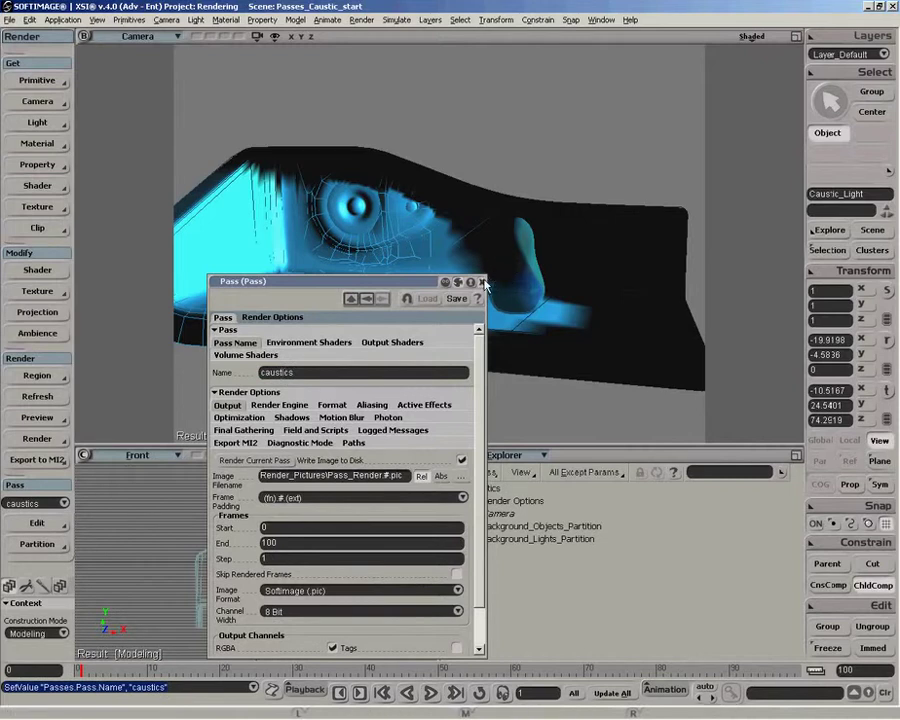
pyautogui.click(483, 283)
# - Make a new partition named 'transmitters' containing the egg
pyautogui.click(518, 263)
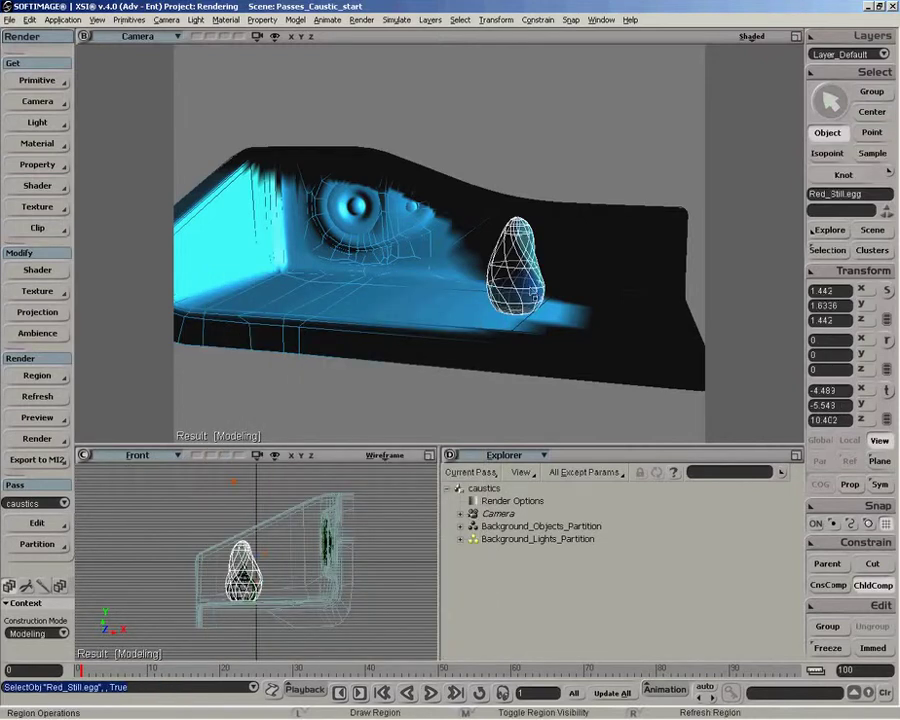
pyautogui.click(38, 545)
pyautogui.click(93, 487)
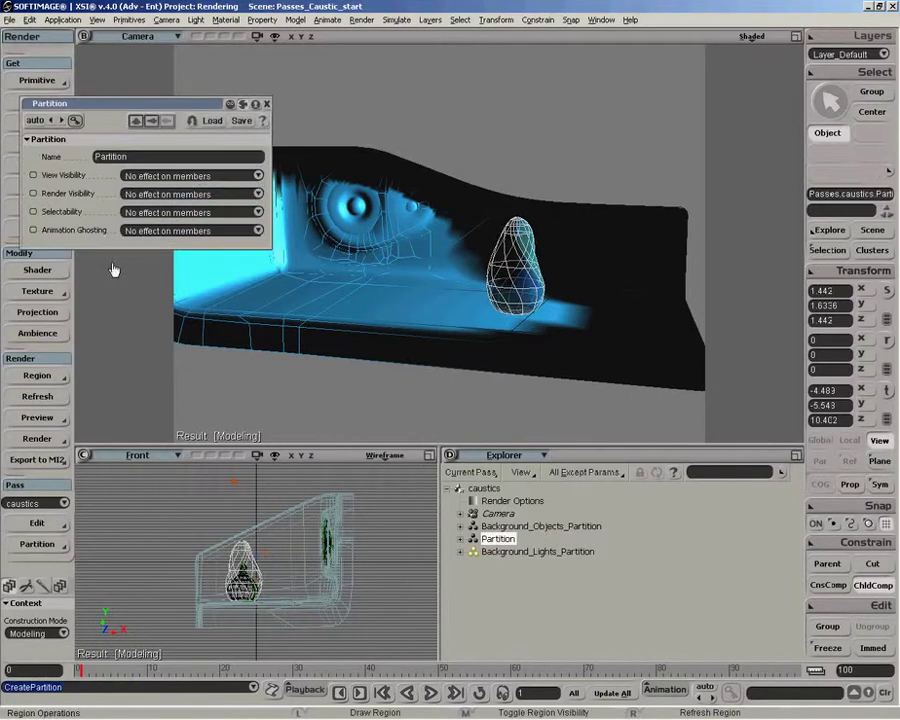
pyautogui.doubleClick(129, 157)
pyautogui.press('BackSpace')
pyautogui.write('transmi')
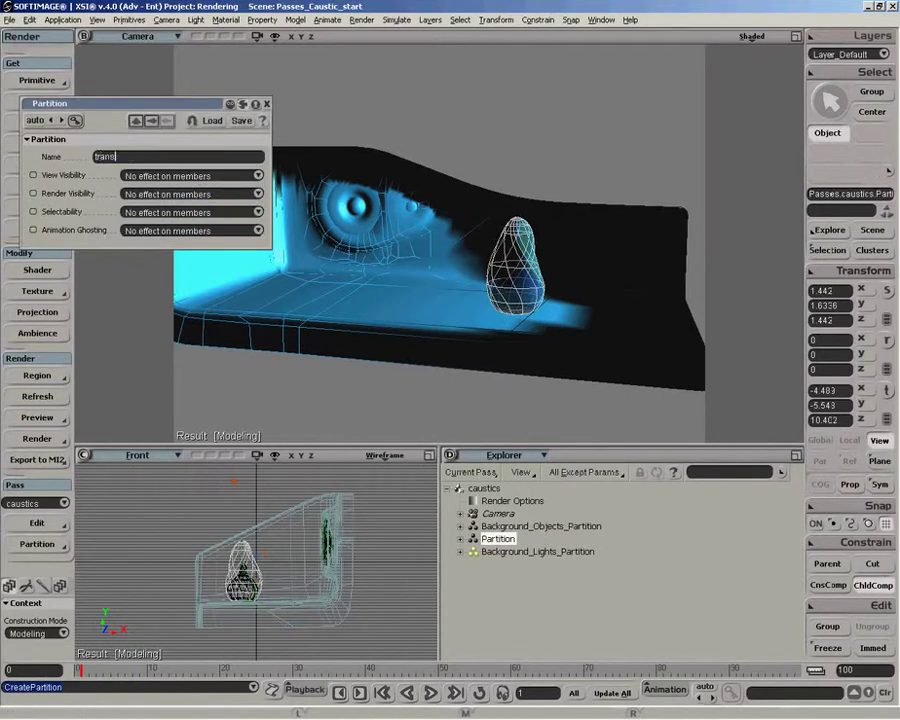
pyautogui.write('tters')
pyautogui.press('Return')
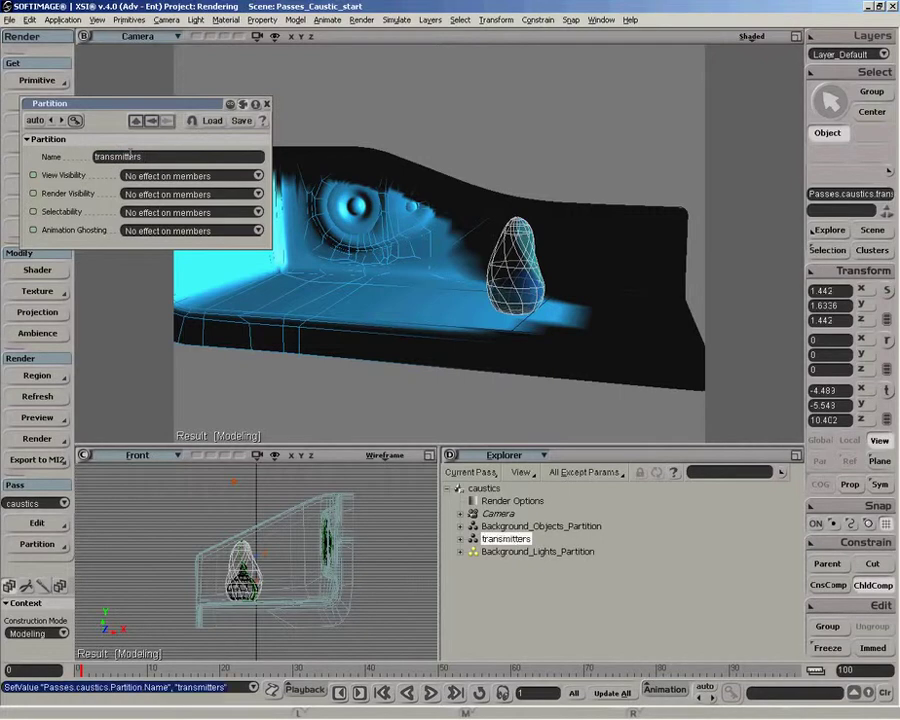
pyautogui.click(268, 104)
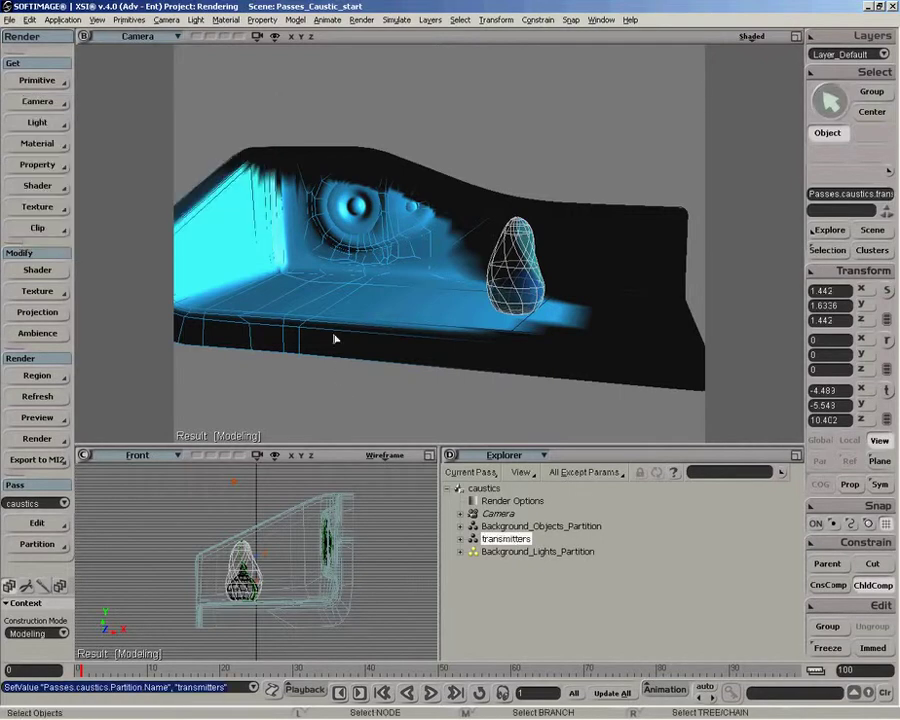
# - Make a new partition named 'receivers' containing the table
pyautogui.click(310, 318)
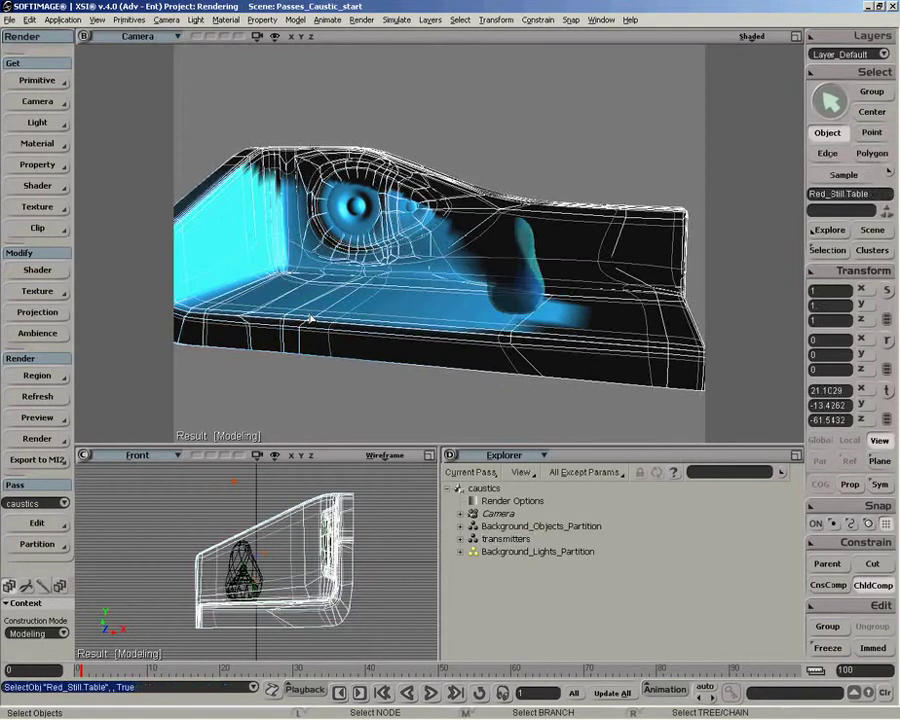
pyautogui.click(37, 543)
pyautogui.click(121, 549)
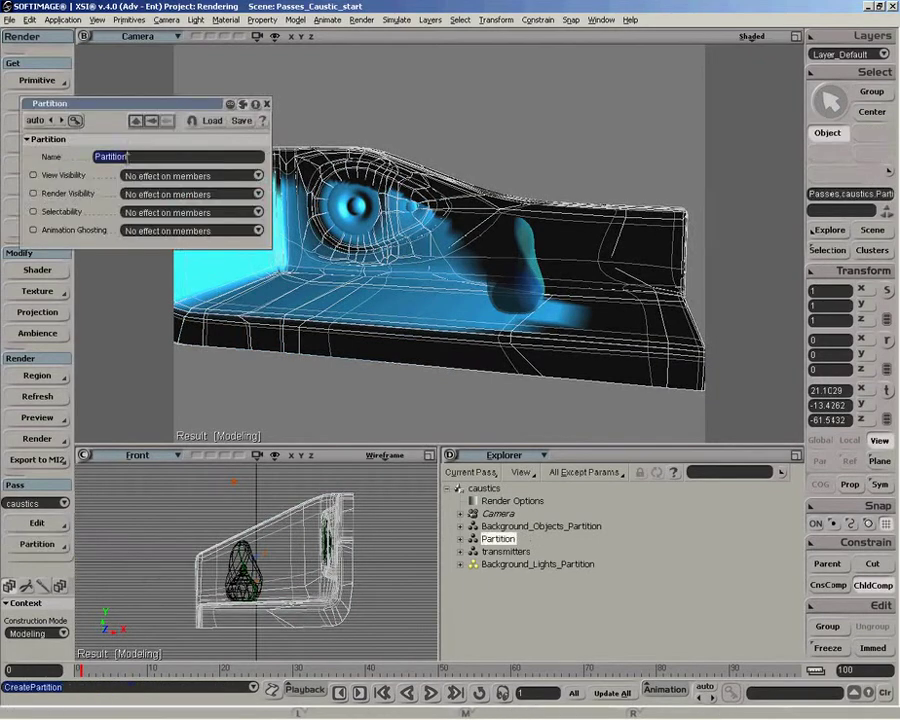
pyautogui.write('receivers')
pyautogui.press('Return')
pyautogui.click(266, 104)
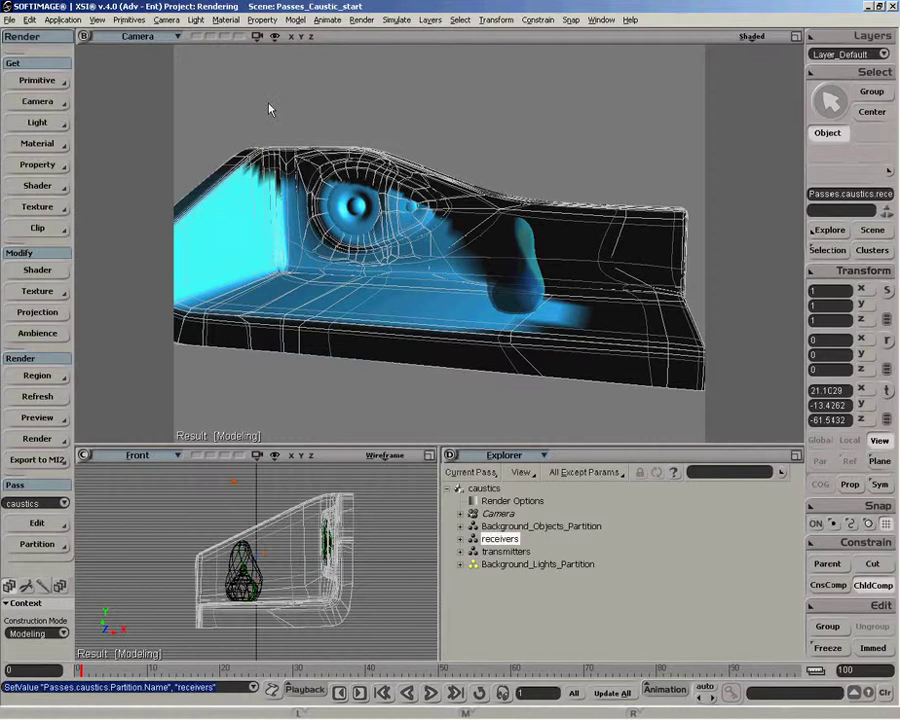
pyautogui.click(500, 552)
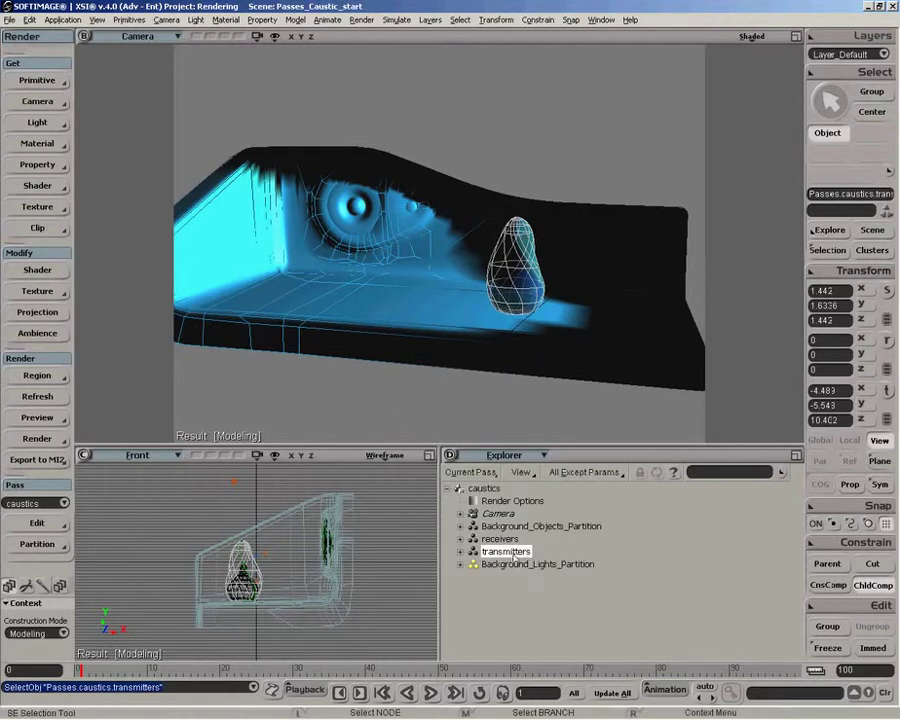
# - Add an override to the transmitters partition with the egg's Caustic Transmitters visibility turned on
pyautogui.click(70, 167)
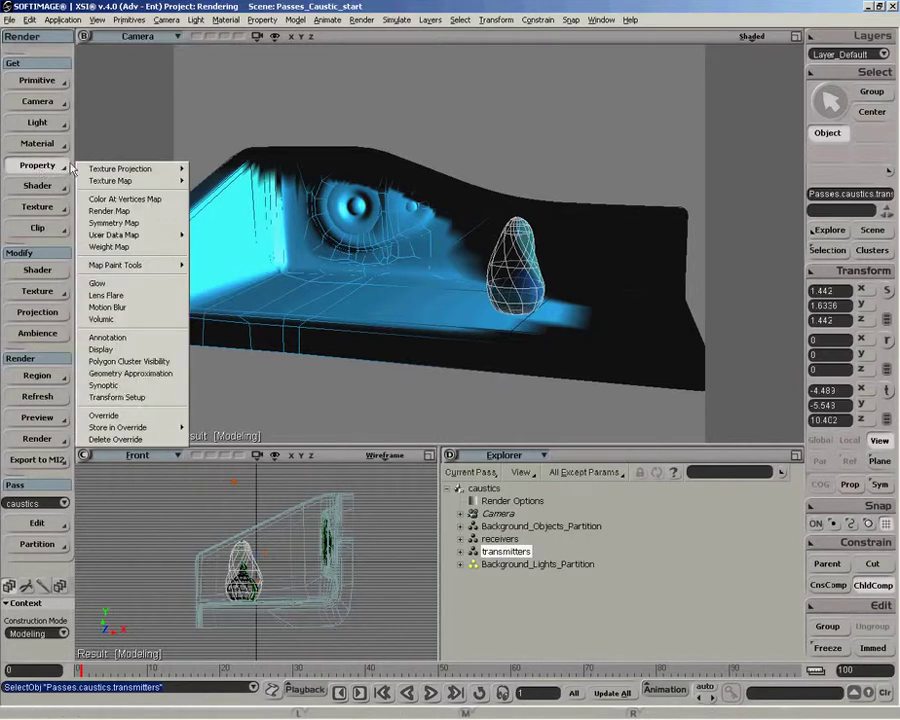
pyautogui.click(118, 416)
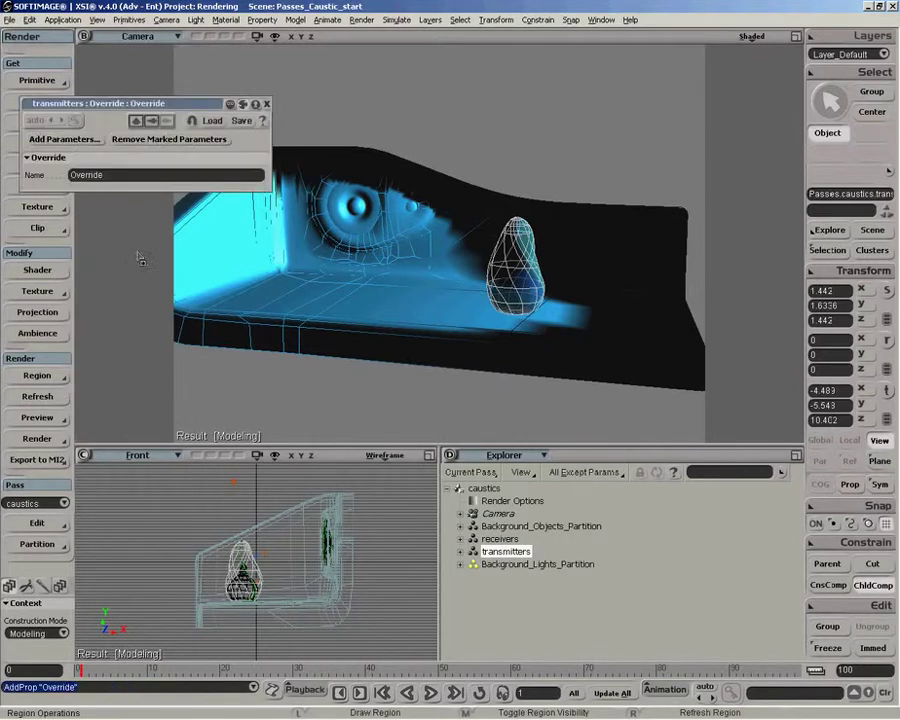
pyautogui.click(62, 139)
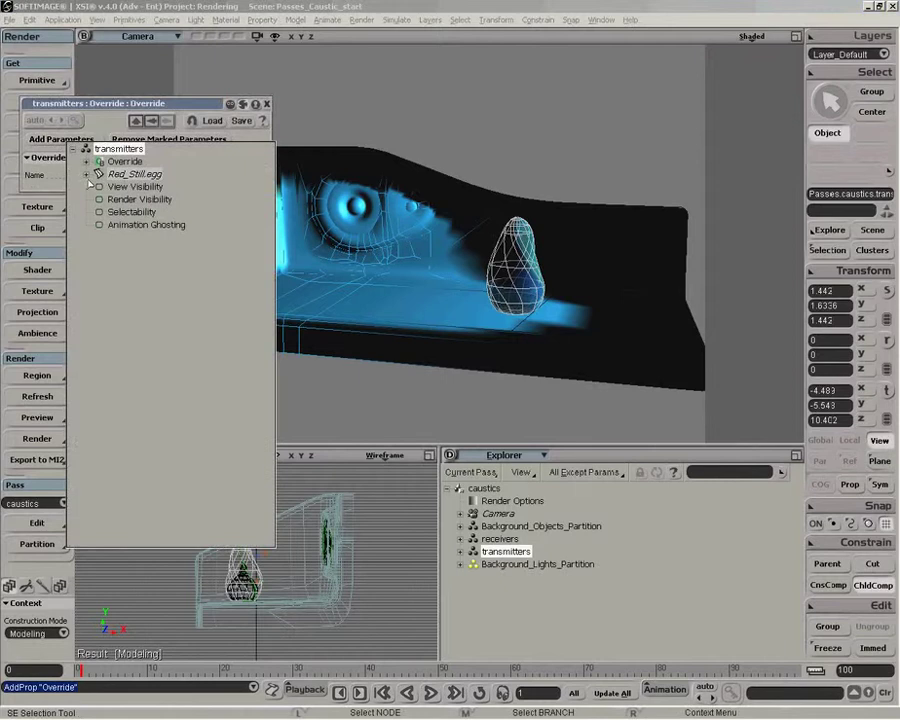
pyautogui.click(87, 174)
pyautogui.click(100, 225)
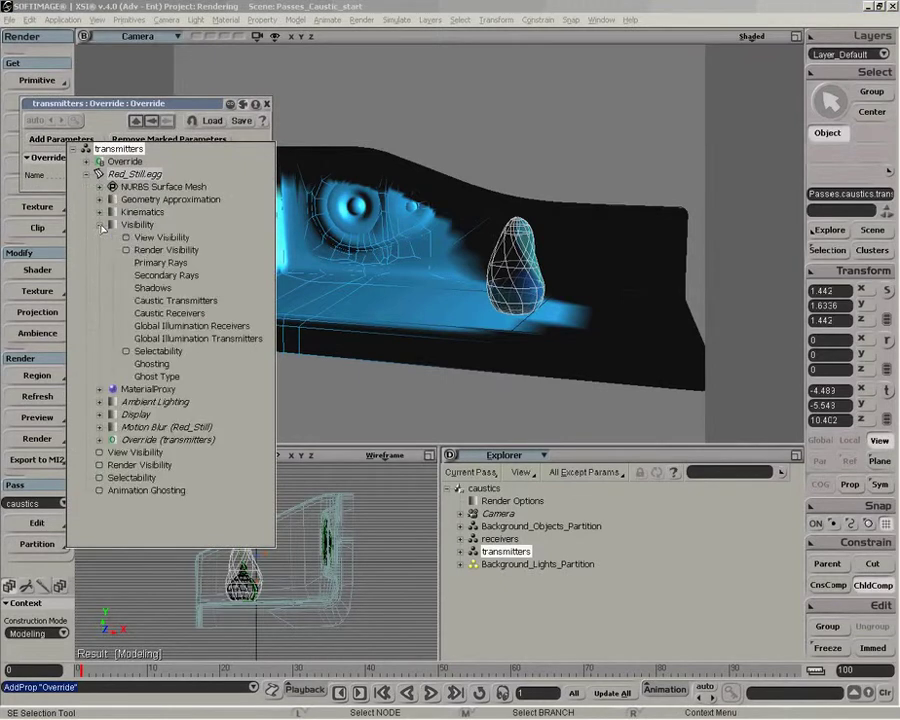
pyautogui.click(176, 302)
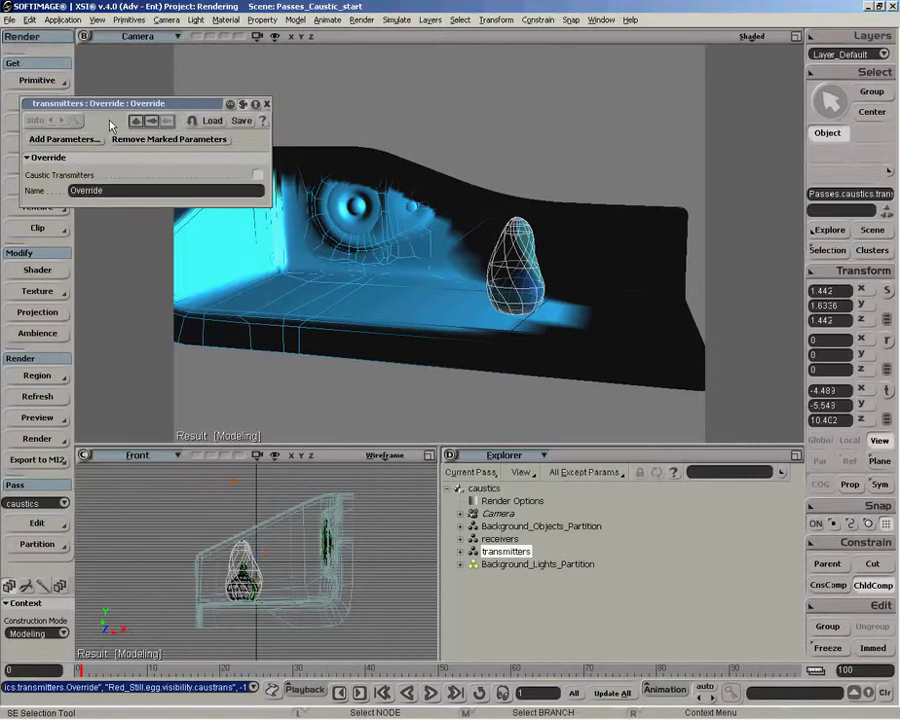
pyautogui.click(258, 177)
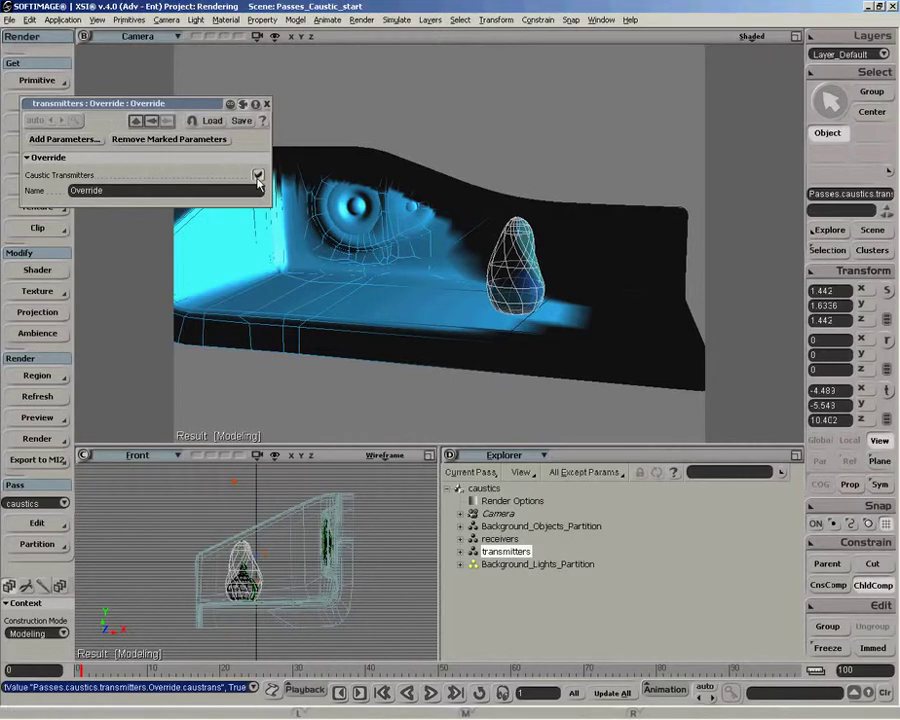
pyautogui.click(266, 104)
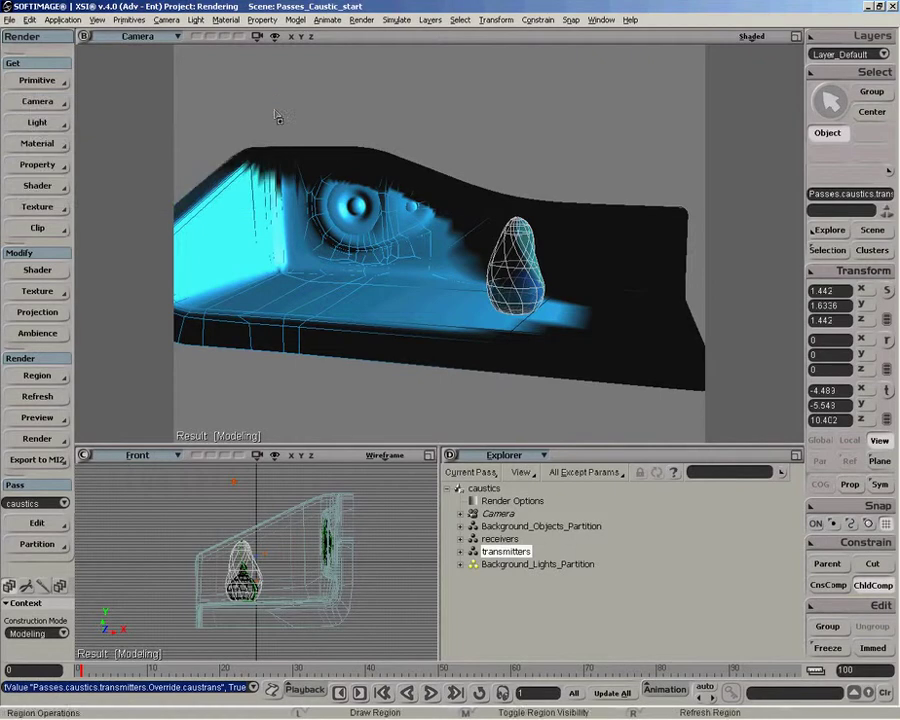
# - Add an override to the receivers partition with the table's Caustic Receivers visibility turned on
pyautogui.click(499, 540)
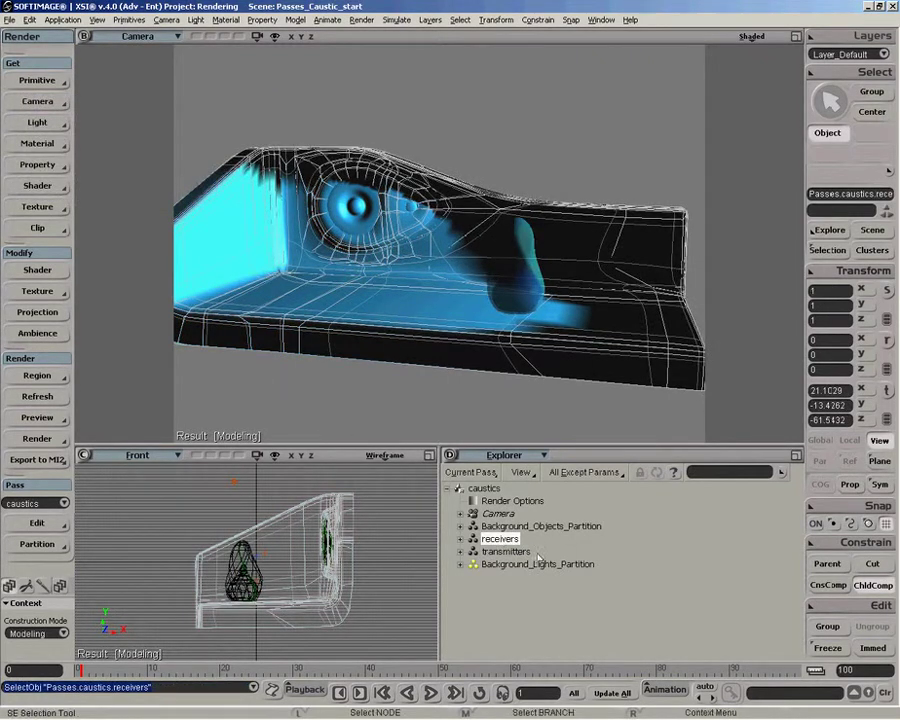
pyautogui.click(35, 170)
pyautogui.click(168, 414)
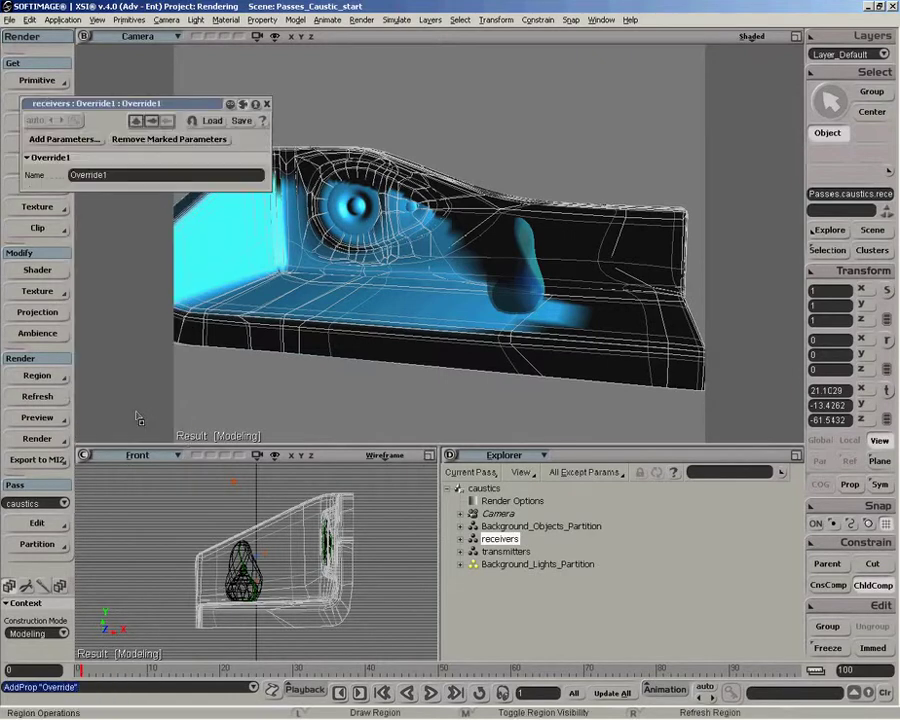
pyautogui.click(66, 139)
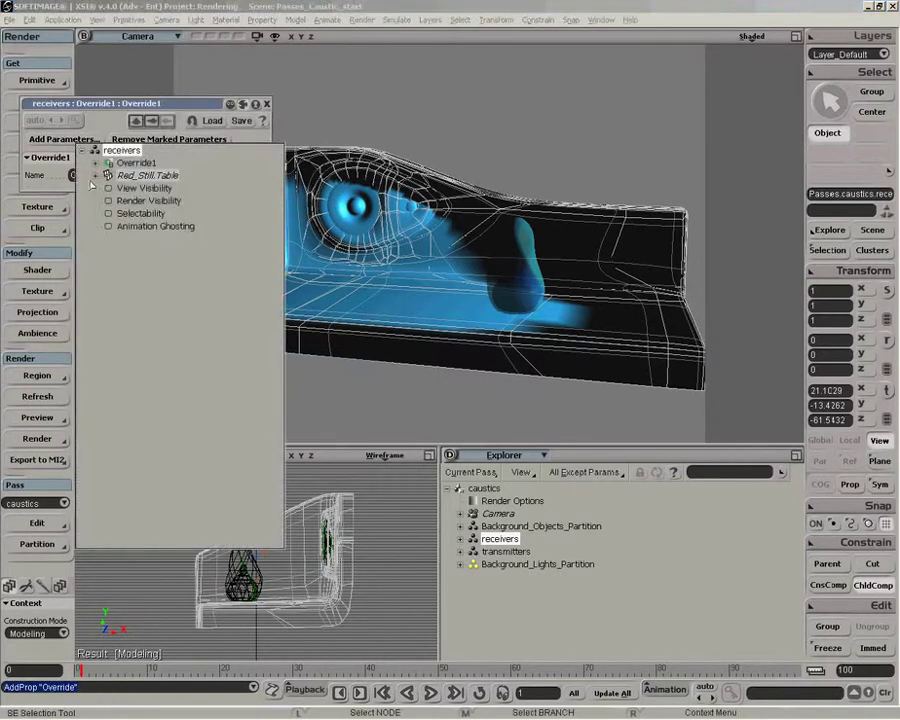
pyautogui.click(97, 176)
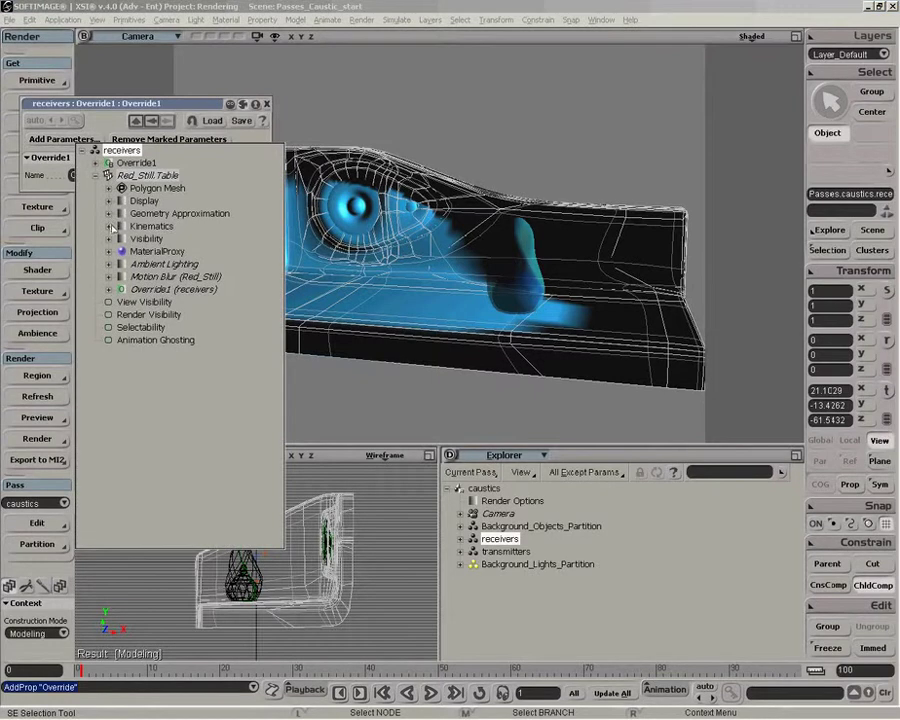
pyautogui.click(108, 238)
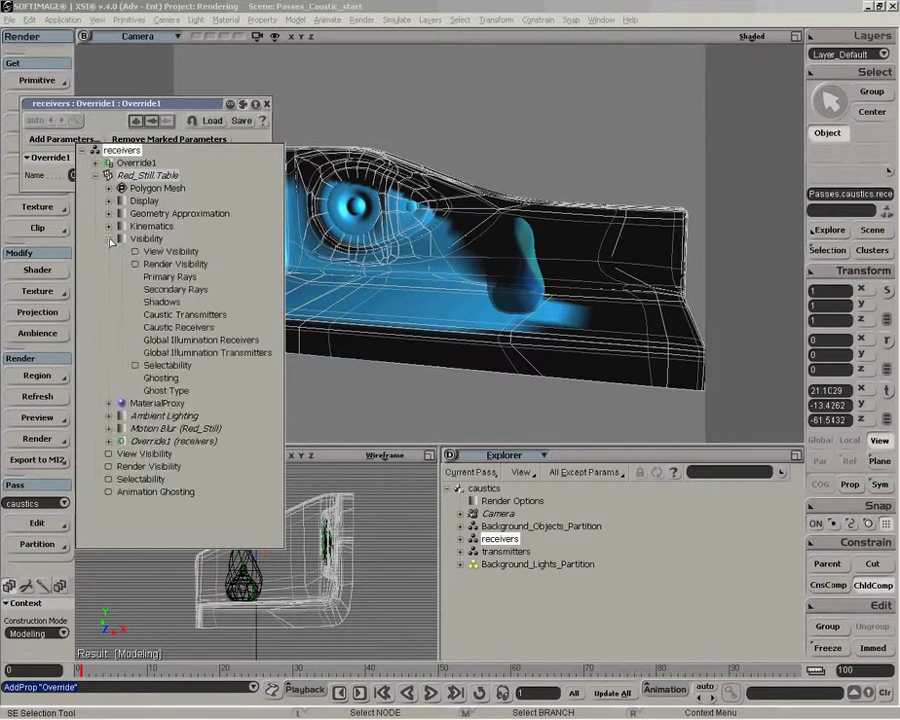
pyautogui.click(179, 332)
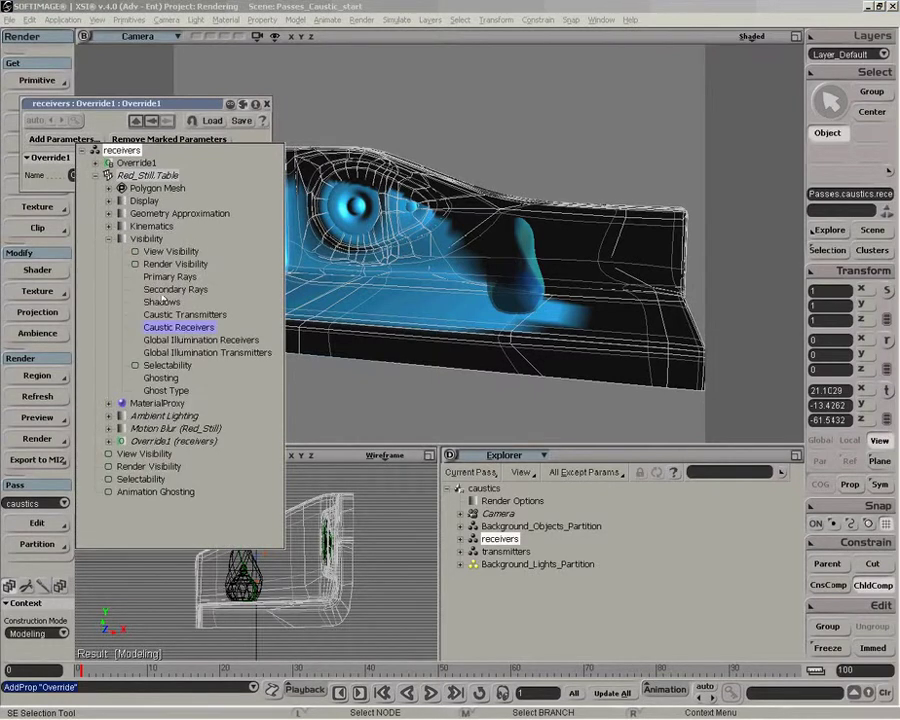
pyautogui.click(100, 125)
pyautogui.click(258, 175)
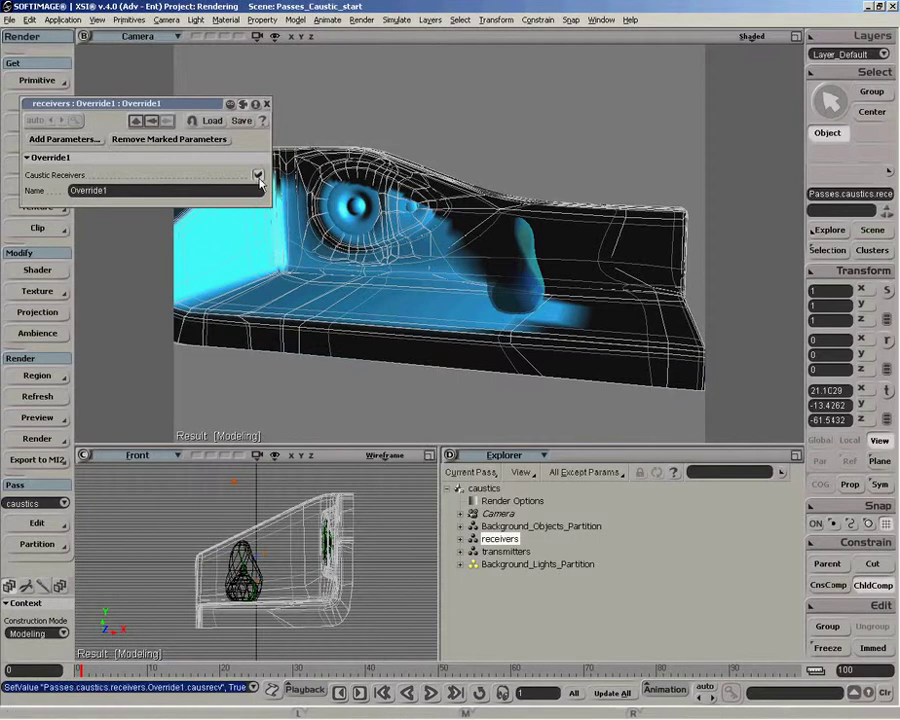
pyautogui.click(266, 104)
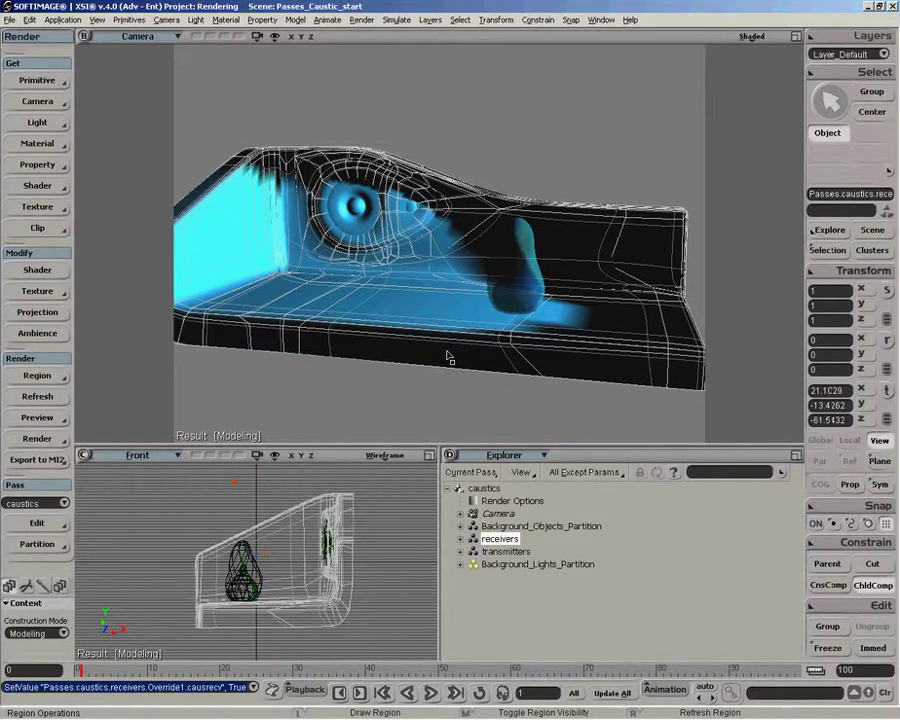
pyautogui.press('space')
# - Keep Caustics enabled on Caustic_Light and set its photon energy intensity to 1000000
pyautogui.click(233, 483)
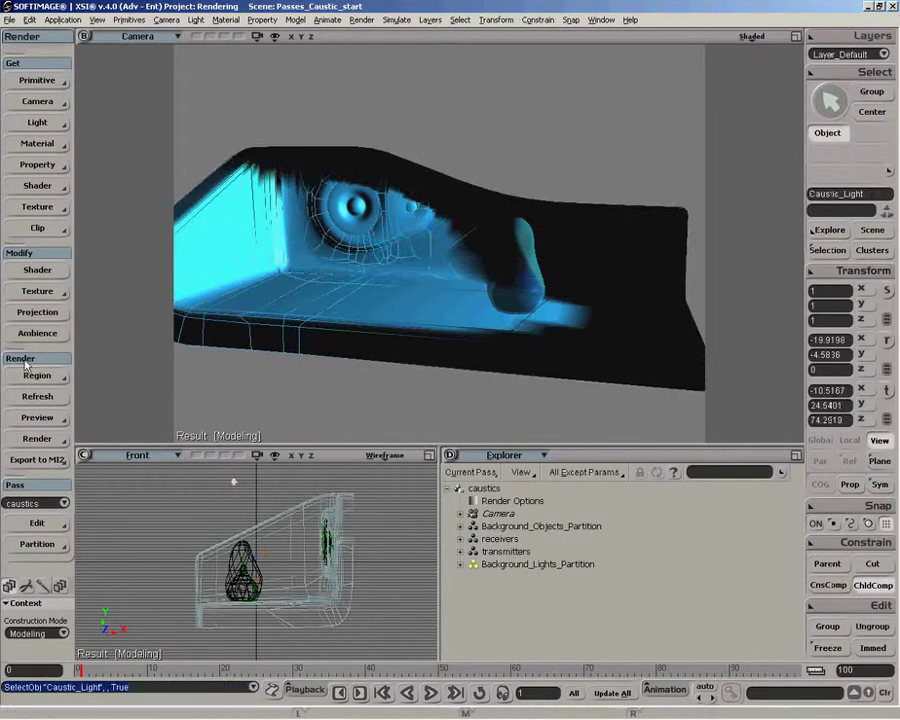
pyautogui.click(37, 271)
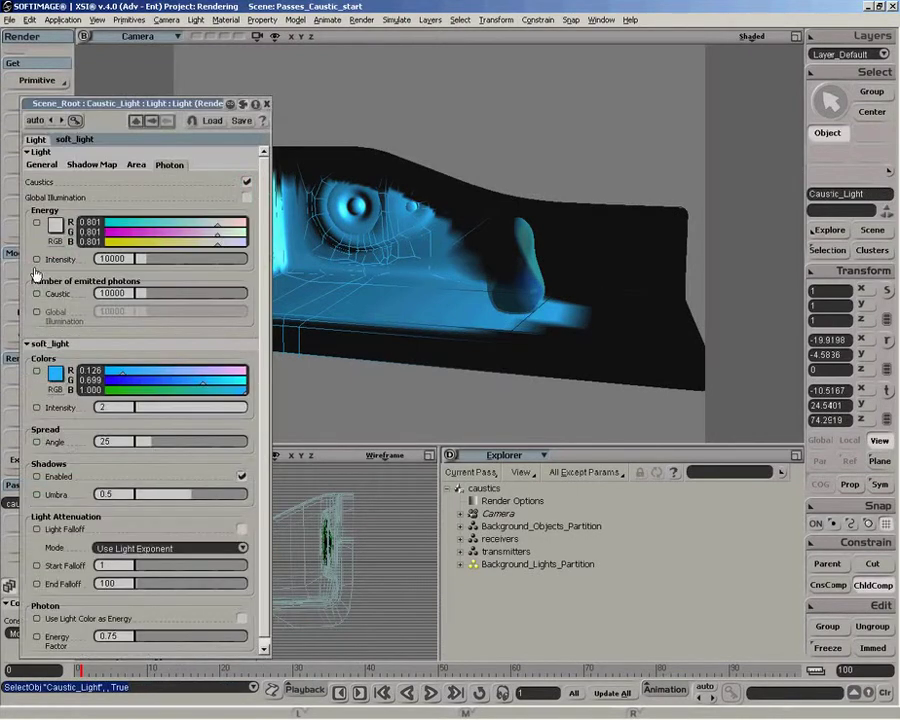
pyautogui.click(247, 183)
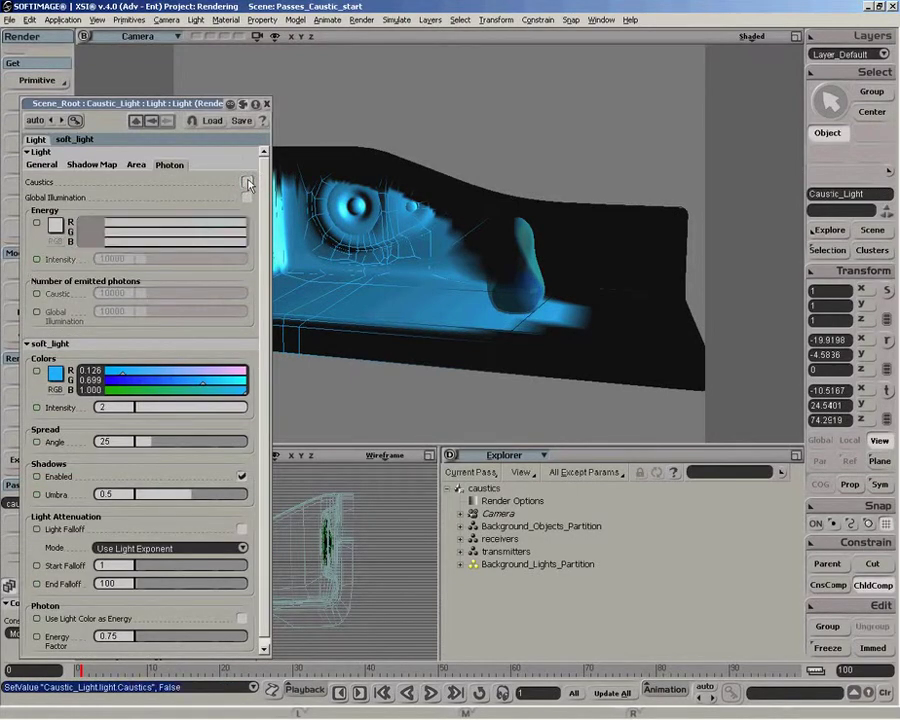
pyautogui.click(247, 183)
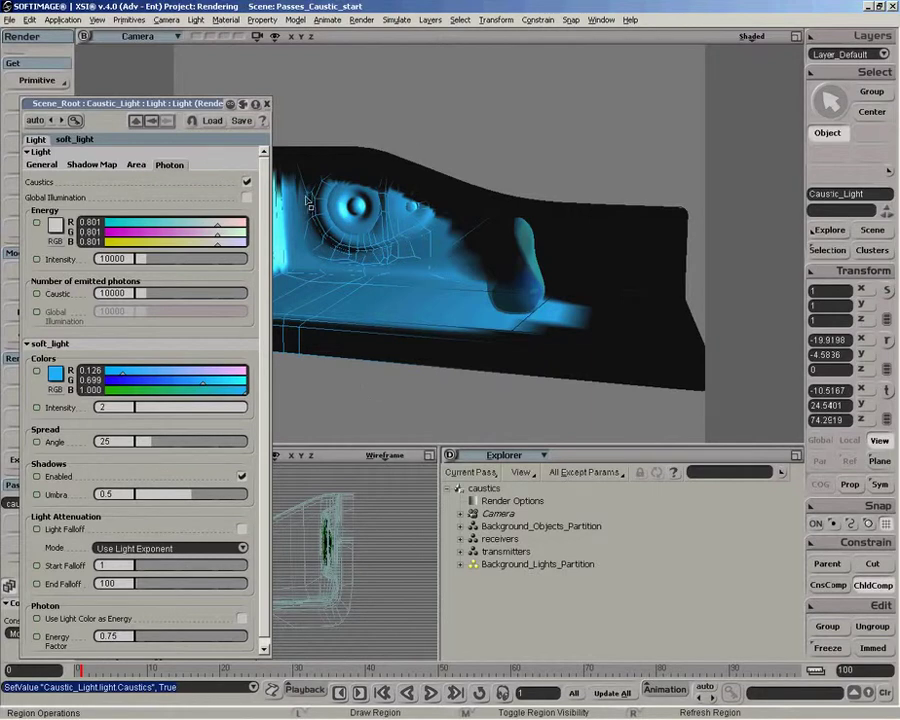
pyautogui.moveTo(150, 103); pyautogui.dragTo(166, 95)
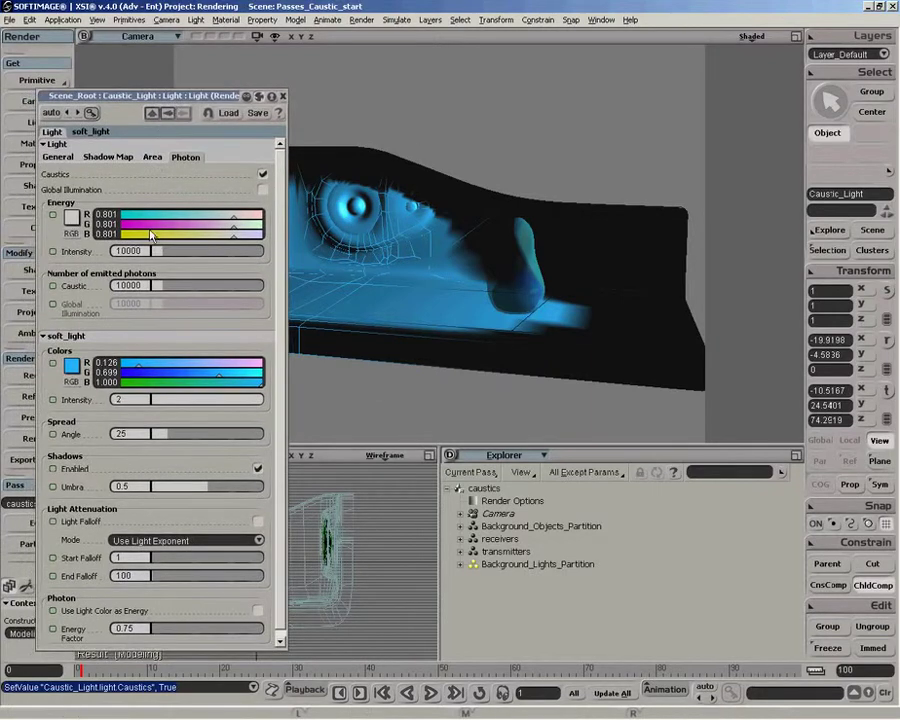
pyautogui.click(129, 258)
pyautogui.write('100')
pyautogui.press('Return')
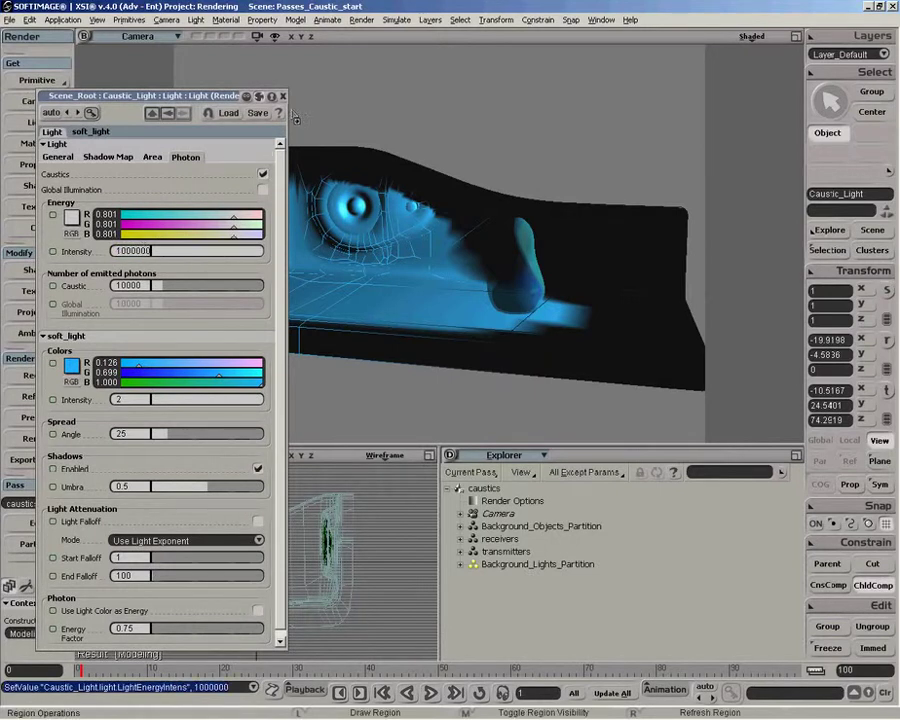
pyautogui.click(282, 96)
# - Draw a render region over the camera view and enable Caustics in its render options
pyautogui.press('q')
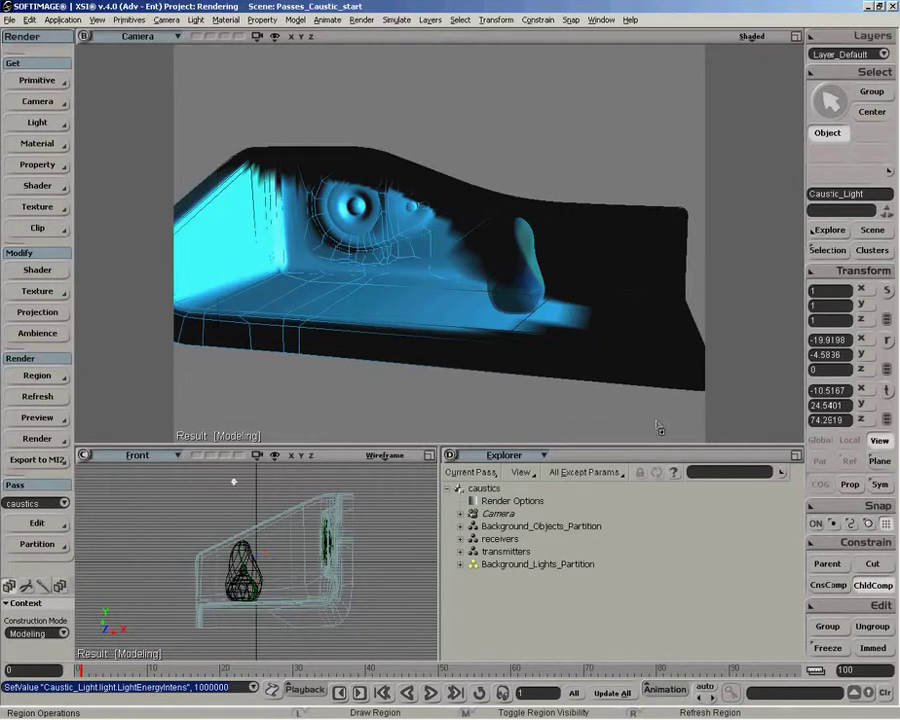
pyautogui.moveTo(217, 128); pyautogui.dragTo(663, 411)
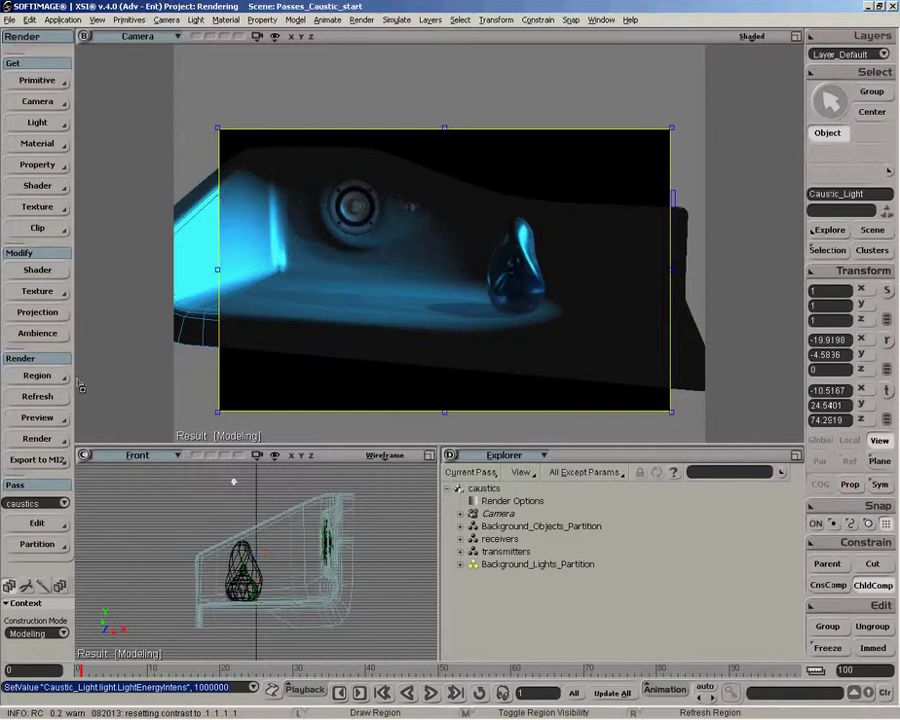
pyautogui.click(37, 376)
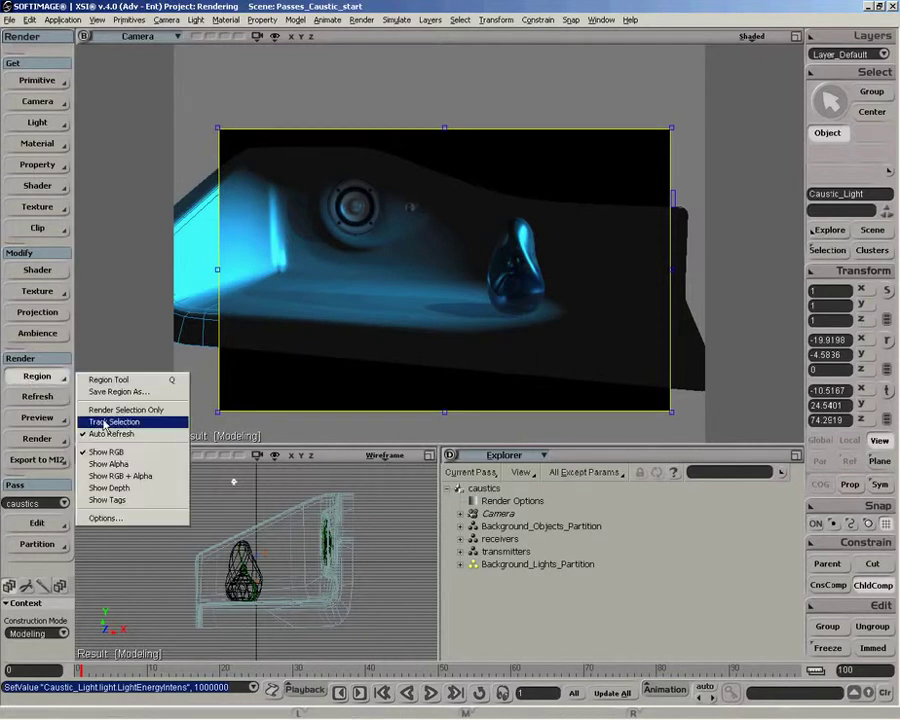
pyautogui.click(142, 519)
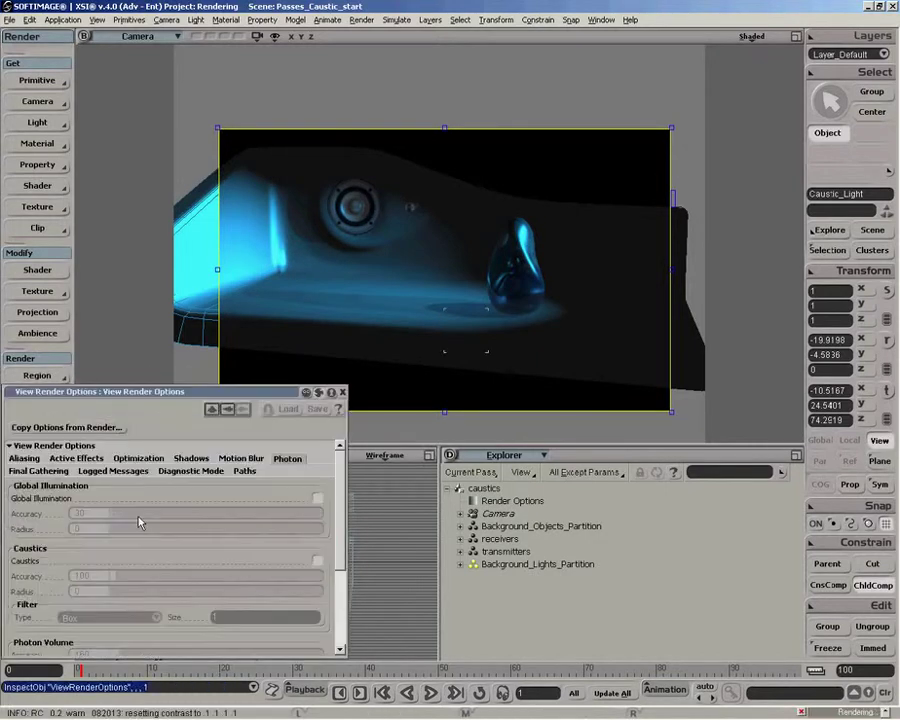
pyautogui.moveTo(180, 391); pyautogui.dragTo(297, 368)
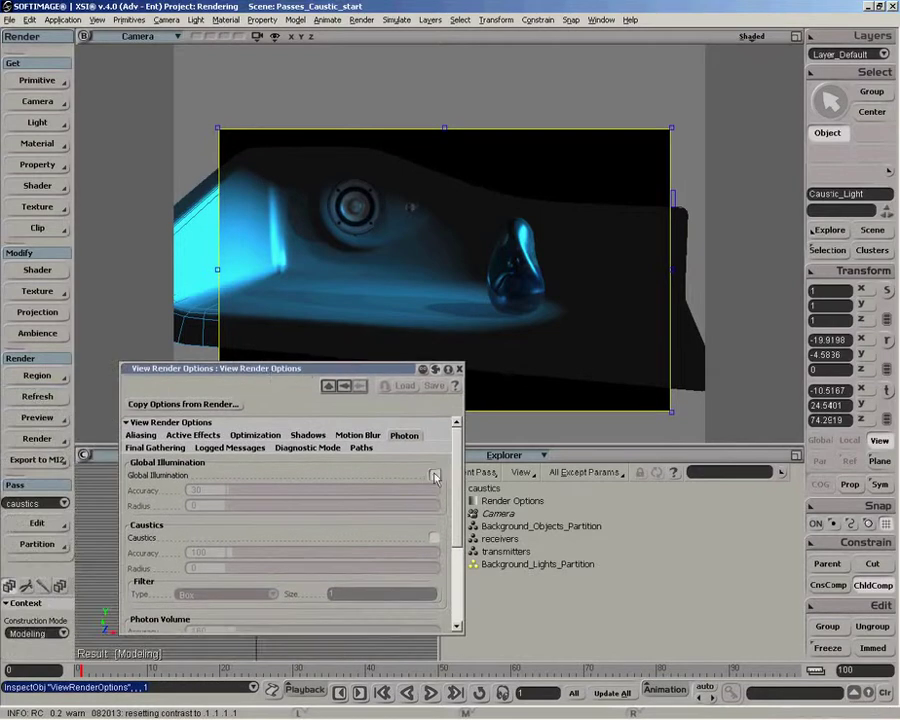
pyautogui.click(435, 539)
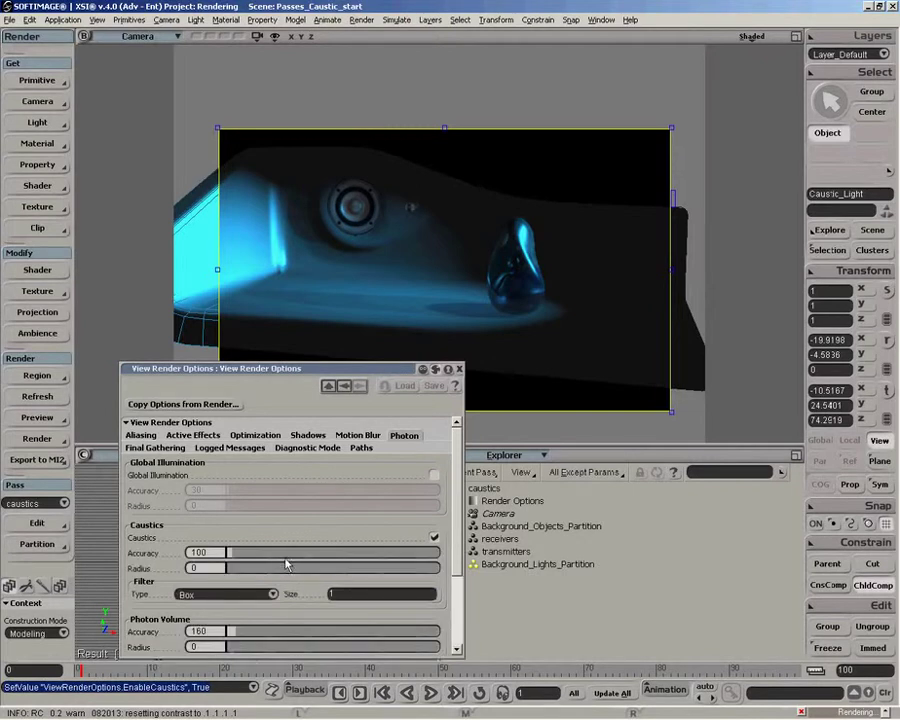
pyautogui.click(459, 369)
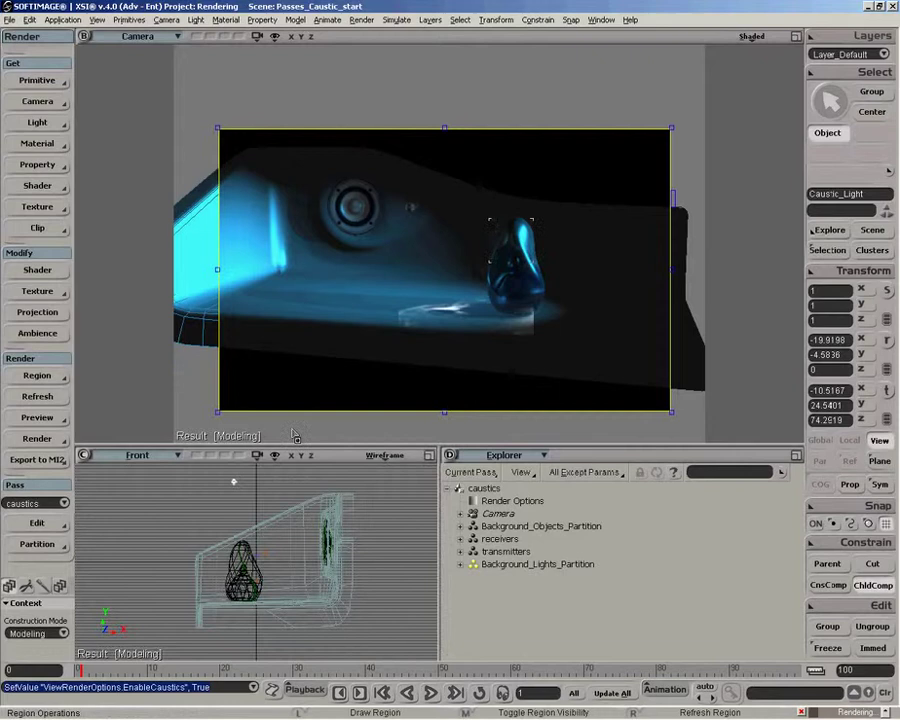
# - Check Caustics in the Photon settings of the caustics pass render options
pyautogui.click(478, 503)
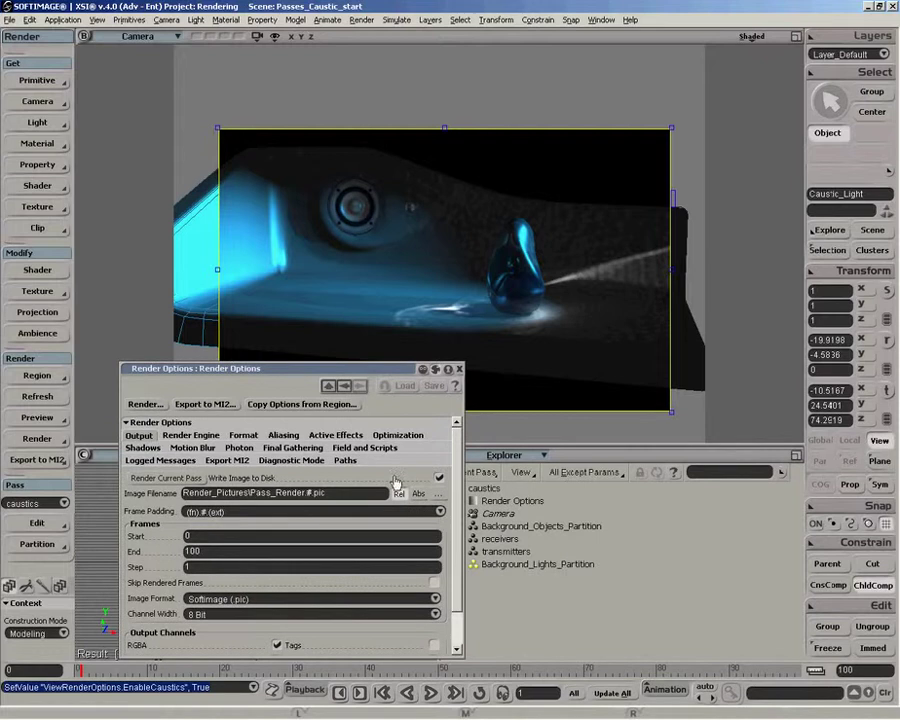
pyautogui.click(239, 447)
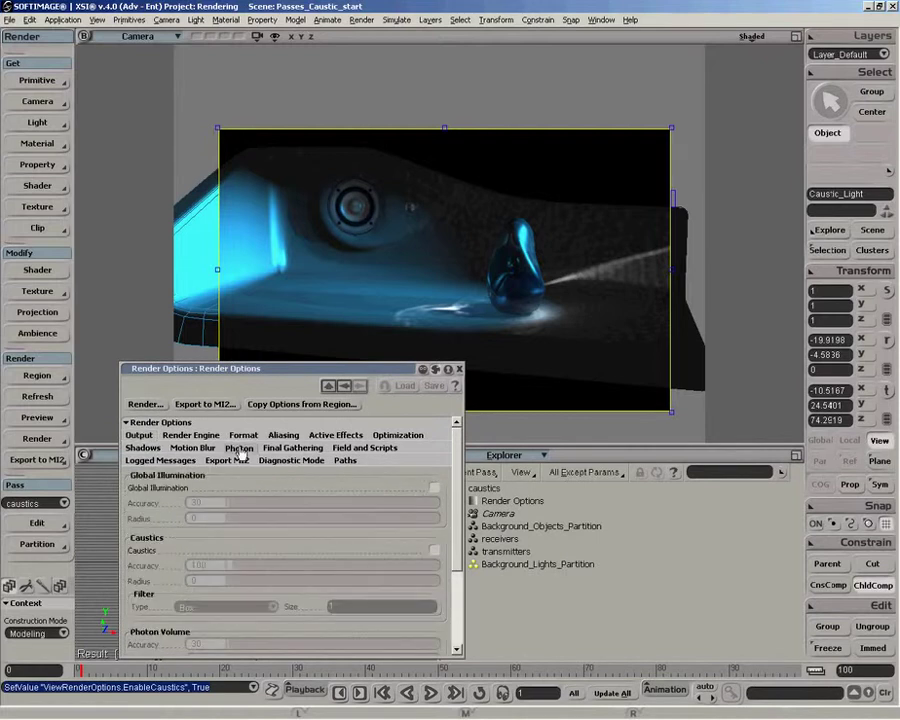
pyautogui.click(434, 550)
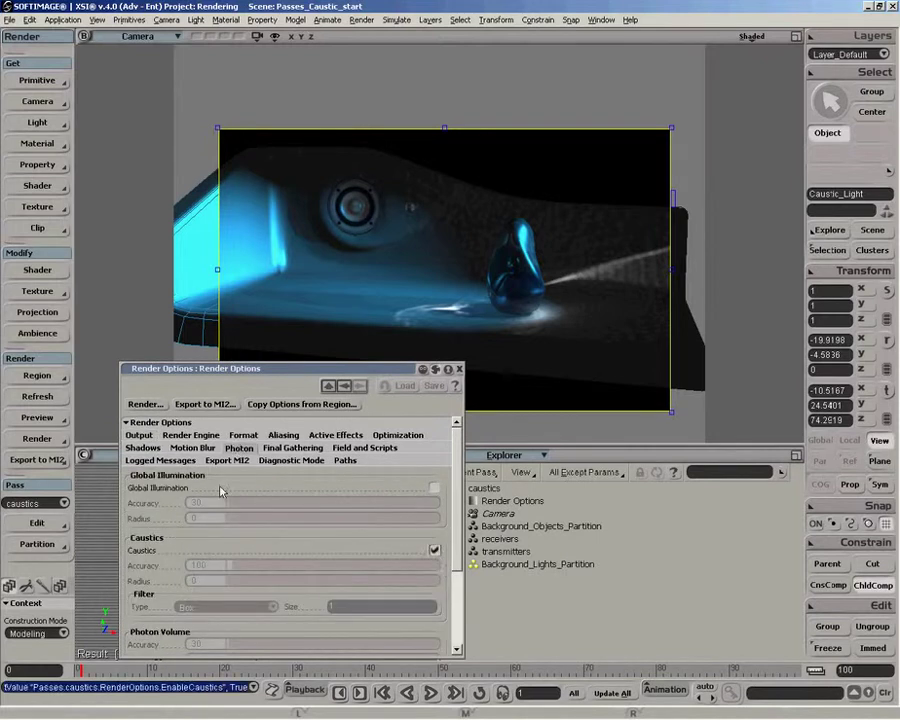
pyautogui.click(459, 369)
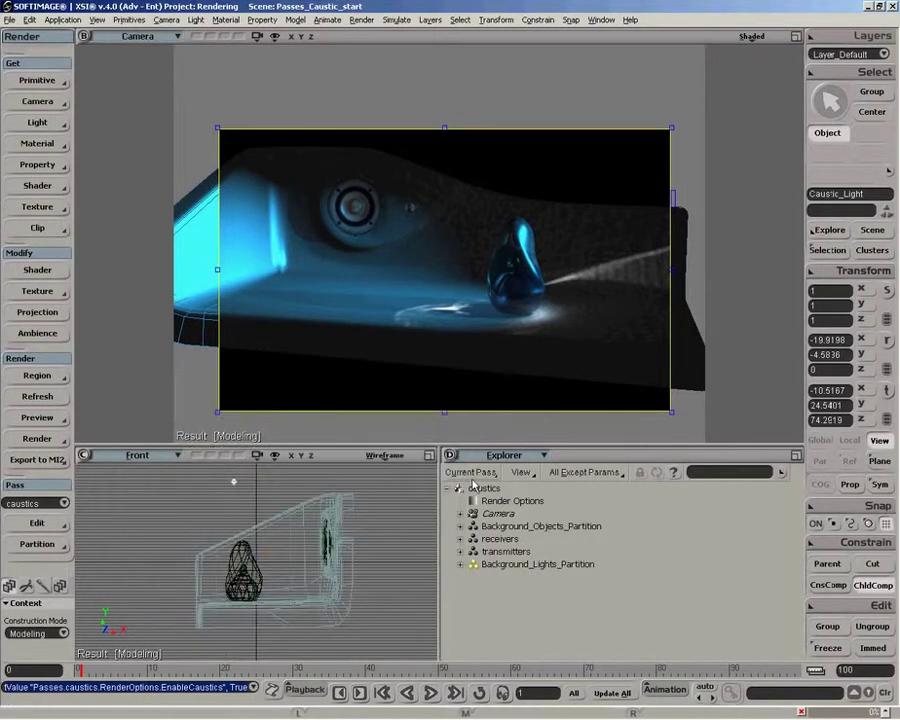
# - Apply a new Lambert material to the receivers partition
pyautogui.click(494, 540)
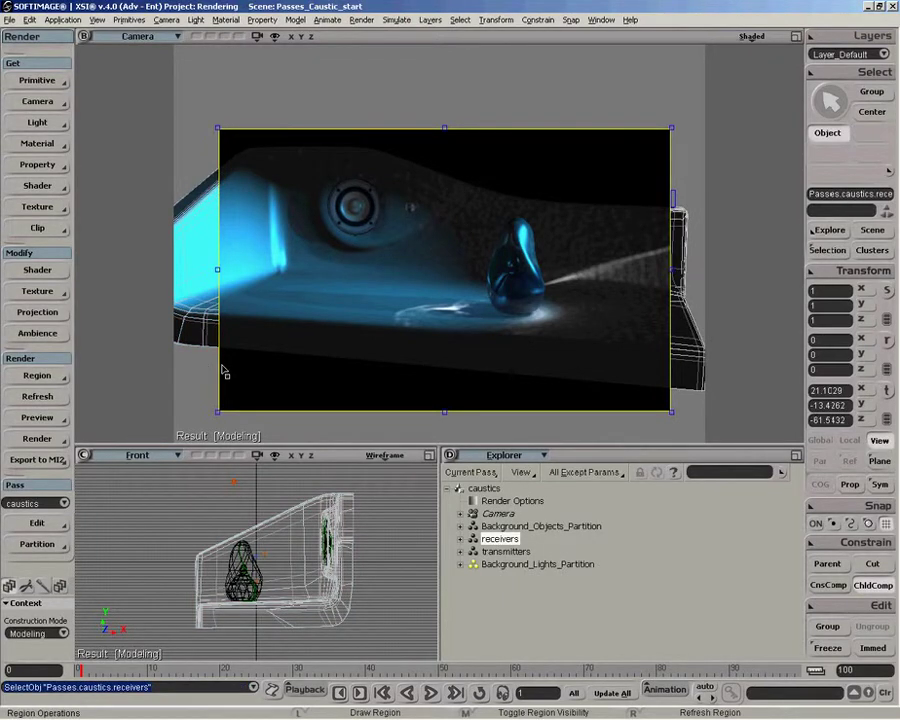
pyautogui.click(40, 143)
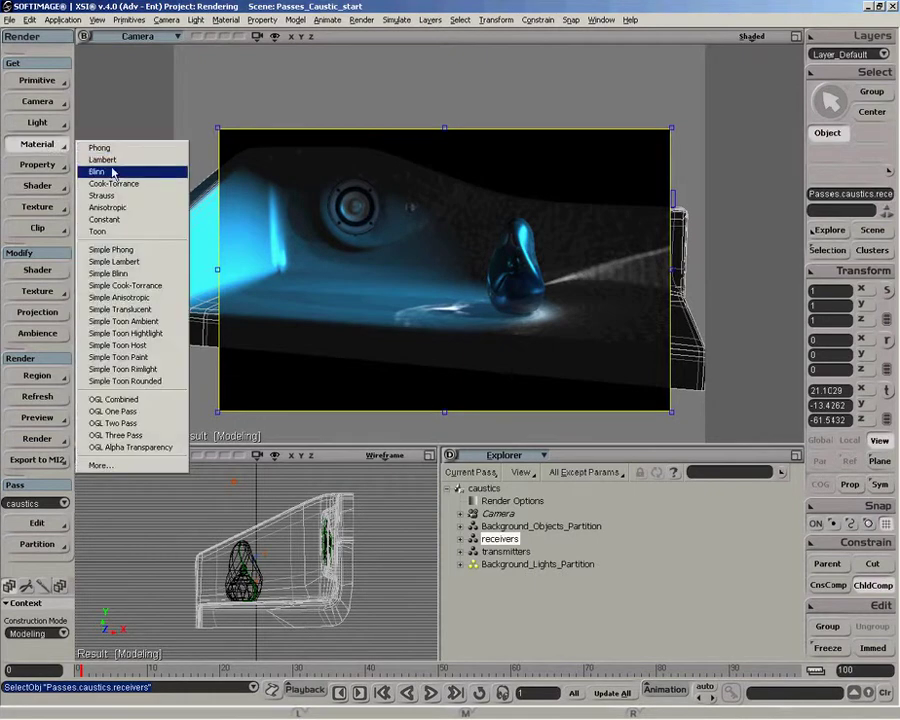
pyautogui.click(108, 160)
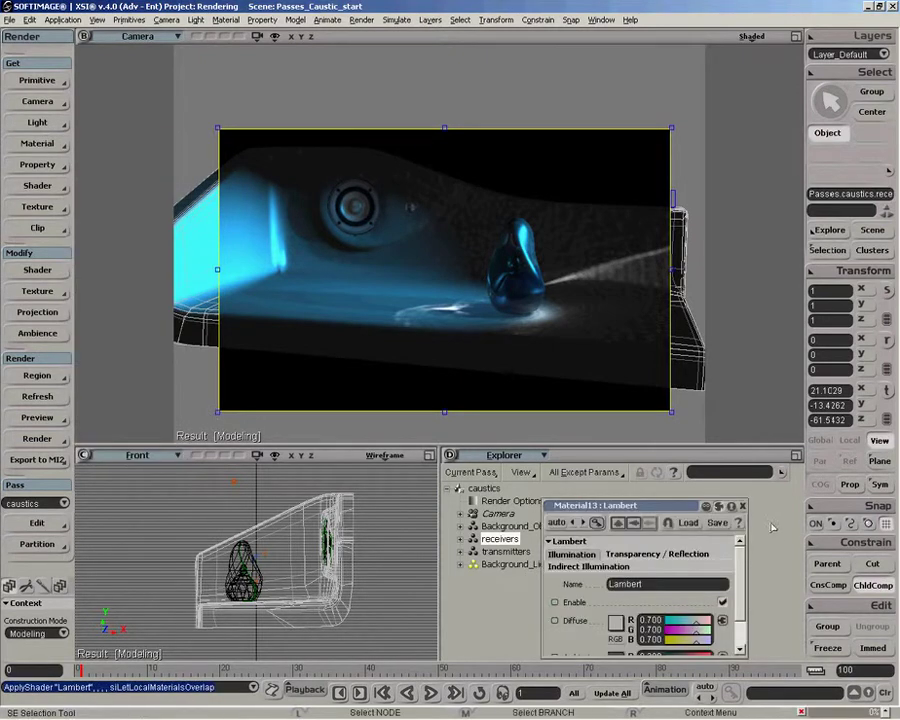
pyautogui.click(742, 506)
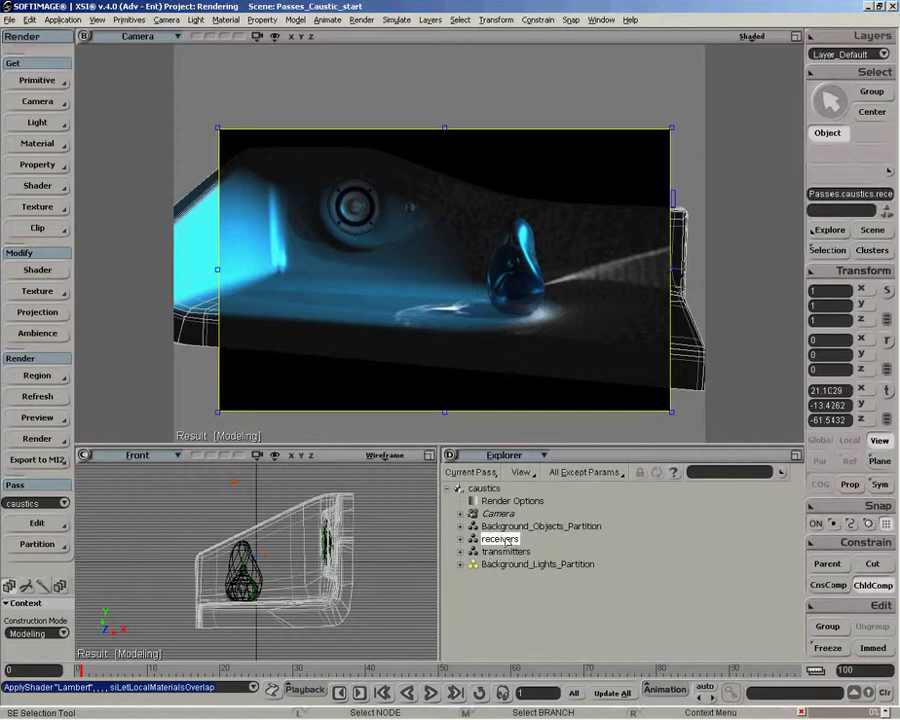
# - Open the render tree and arrange the Lambert and Material13 nodes
pyautogui.press('7')
pyautogui.moveTo(500, 540); pyautogui.dragTo(490, 456)
pyautogui.moveTo(400, 530); pyautogui.dragTo(341, 539)
pyautogui.moveTo(500, 525); pyautogui.dragTo(572, 508)
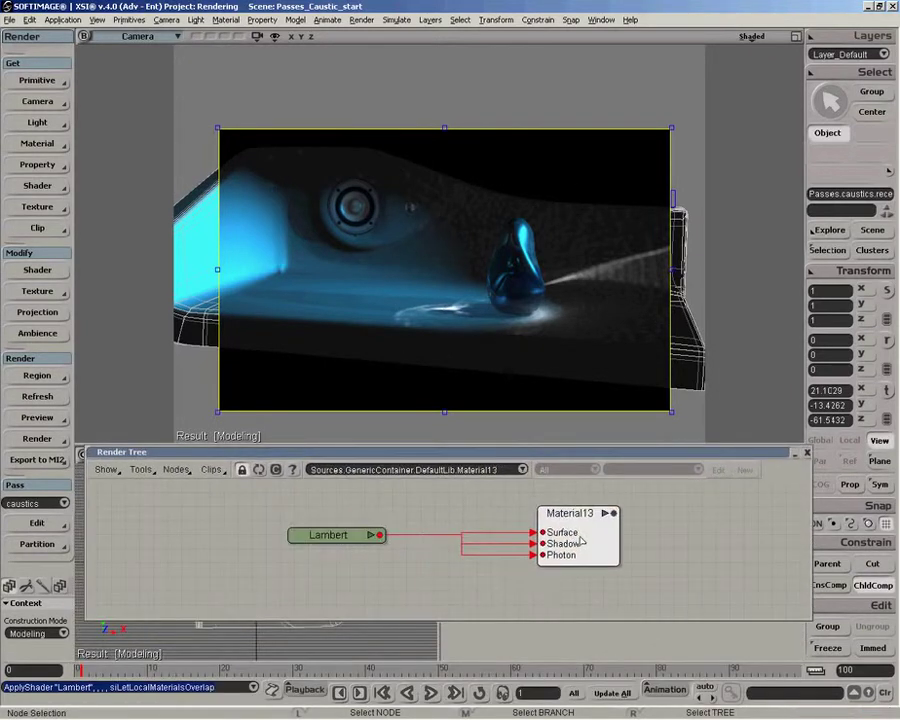
pyautogui.moveTo(360, 535); pyautogui.dragTo(402, 535)
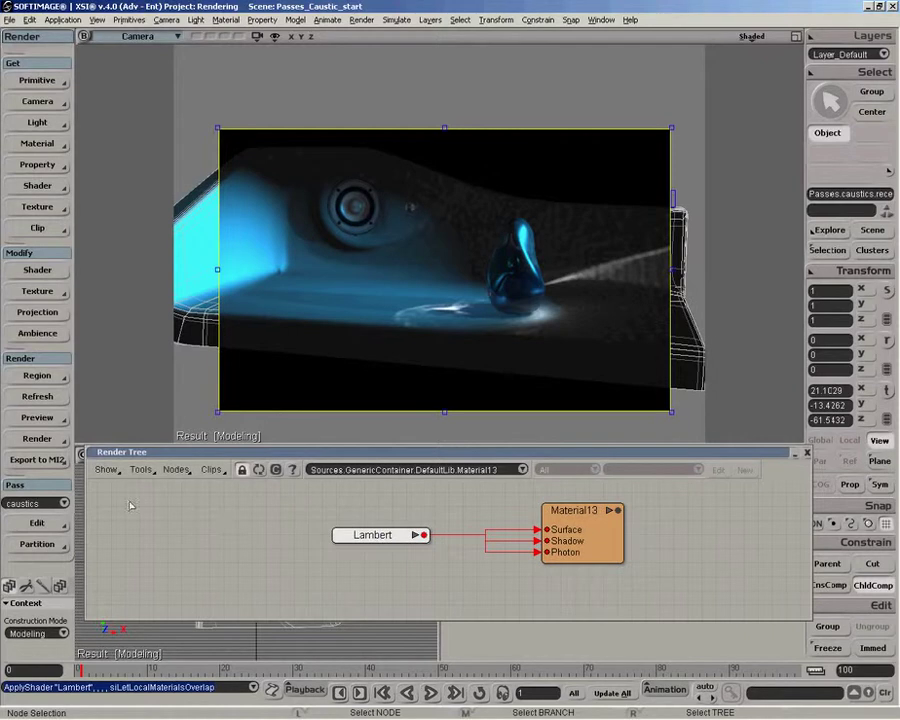
# - Add a Photon_irradiance node and wire it into Material13's Surface input
pyautogui.click(176, 469)
pyautogui.moveTo(203, 178)
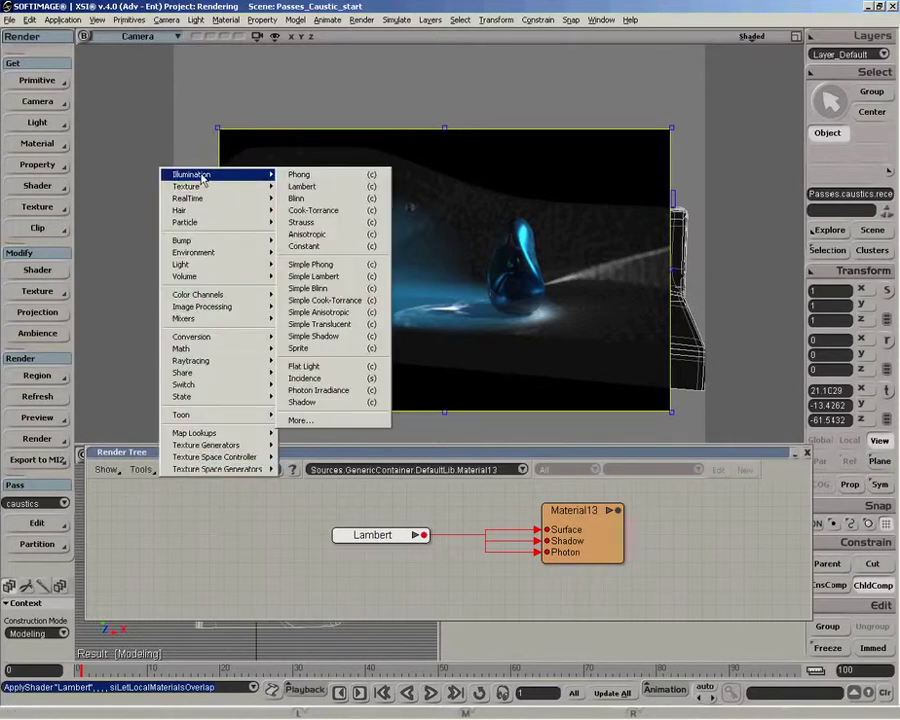
pyautogui.click(360, 390)
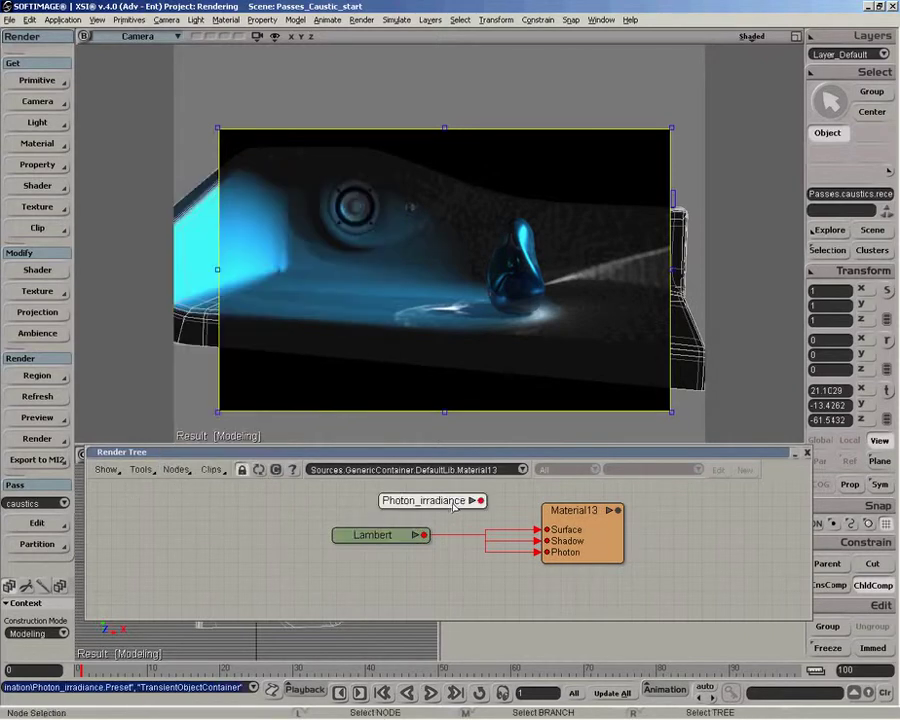
pyautogui.moveTo(425, 498); pyautogui.dragTo(331, 507)
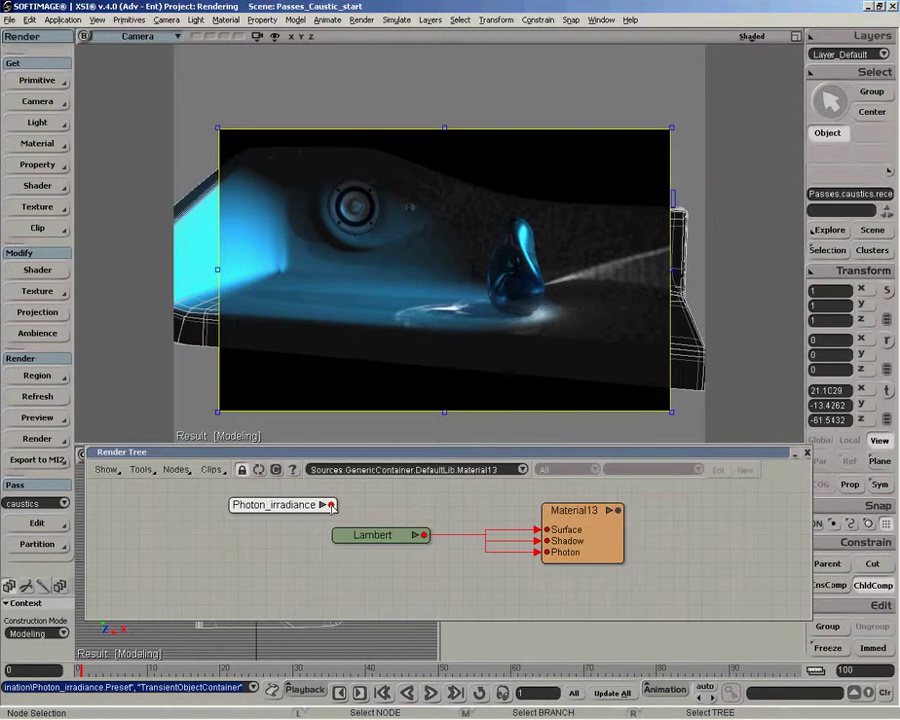
pyautogui.moveTo(331, 505); pyautogui.dragTo(572, 521)
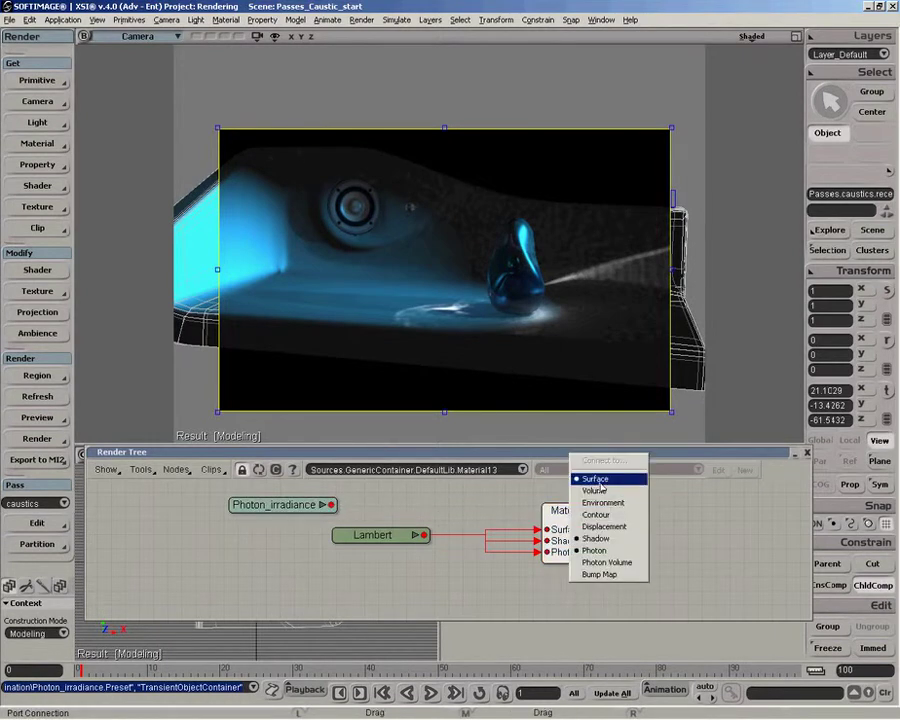
pyautogui.click(600, 482)
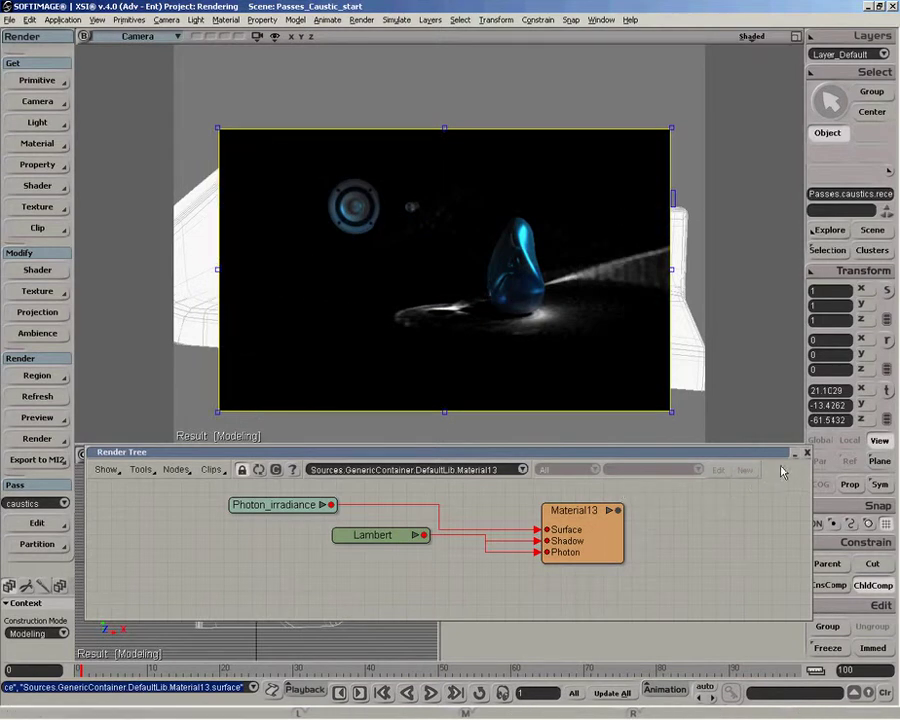
pyautogui.press('7')
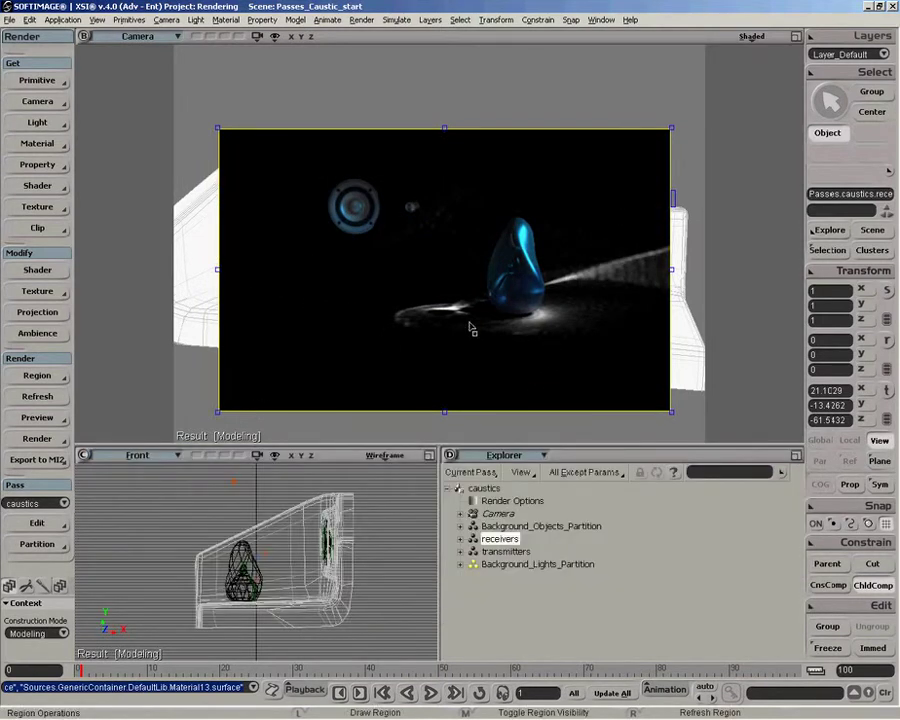
# - Show colour plus alpha in the render region and draw the Camera view in wireframe
pyautogui.click(37, 376)
pyautogui.click(143, 476)
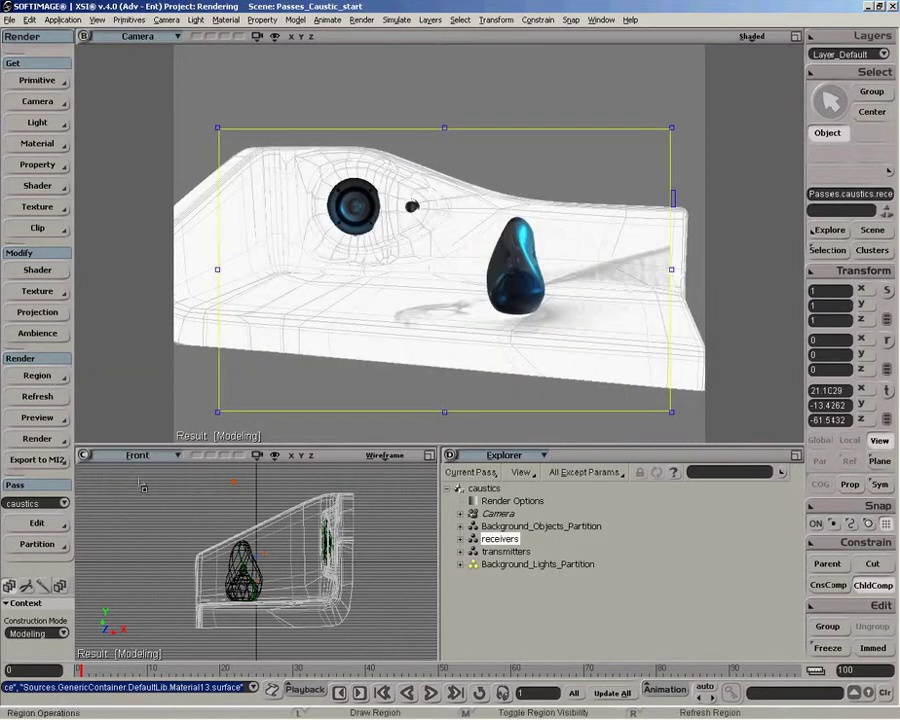
pyautogui.click(750, 36)
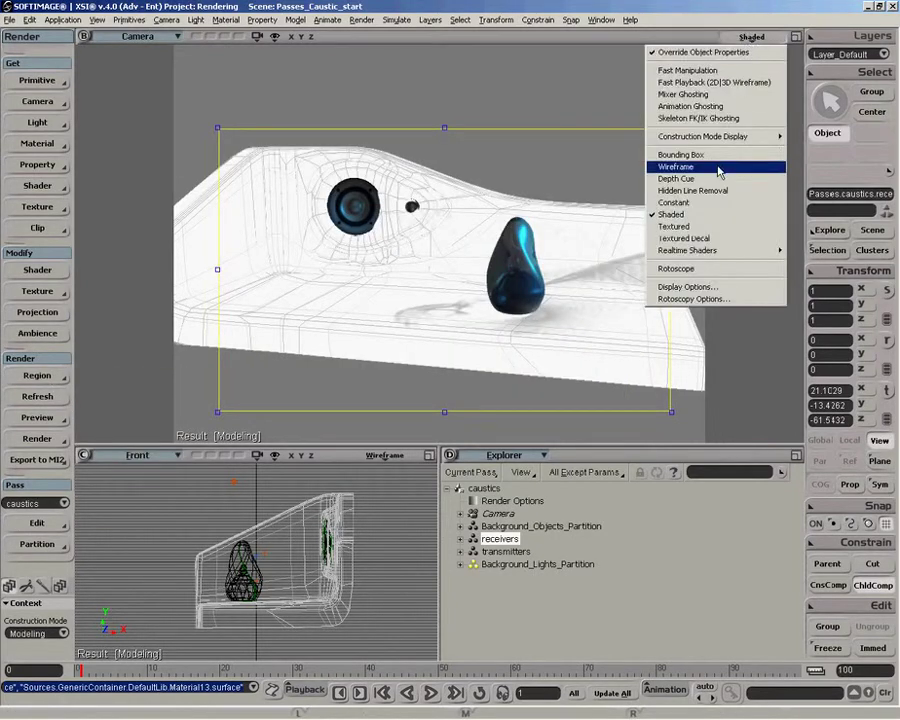
pyautogui.click(710, 168)
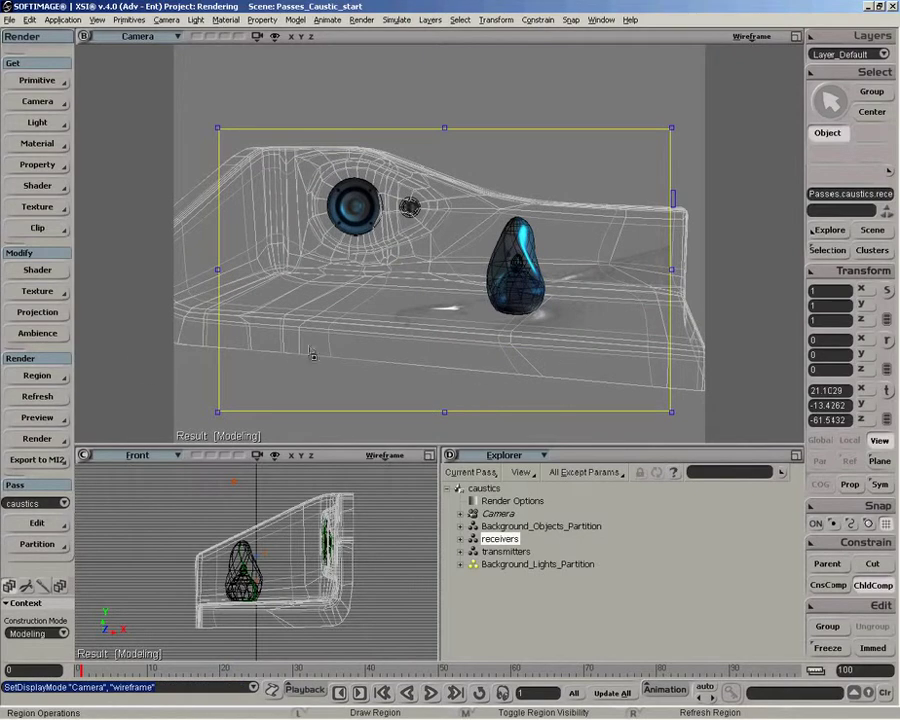
# - Inspect the render's alpha channel, then return the region to the RGB view
pyautogui.click(40, 377)
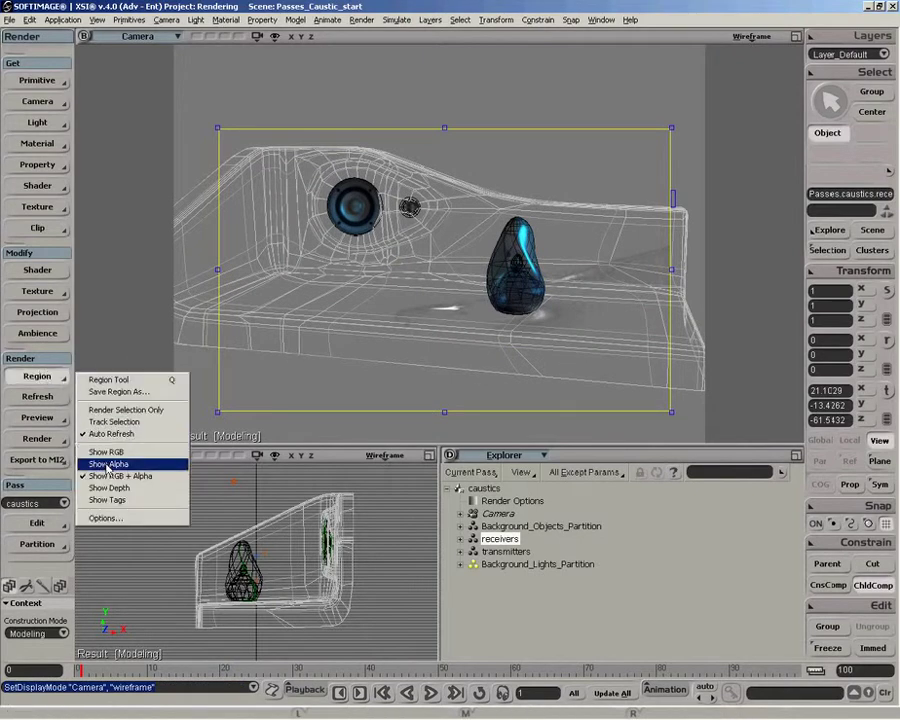
pyautogui.click(95, 466)
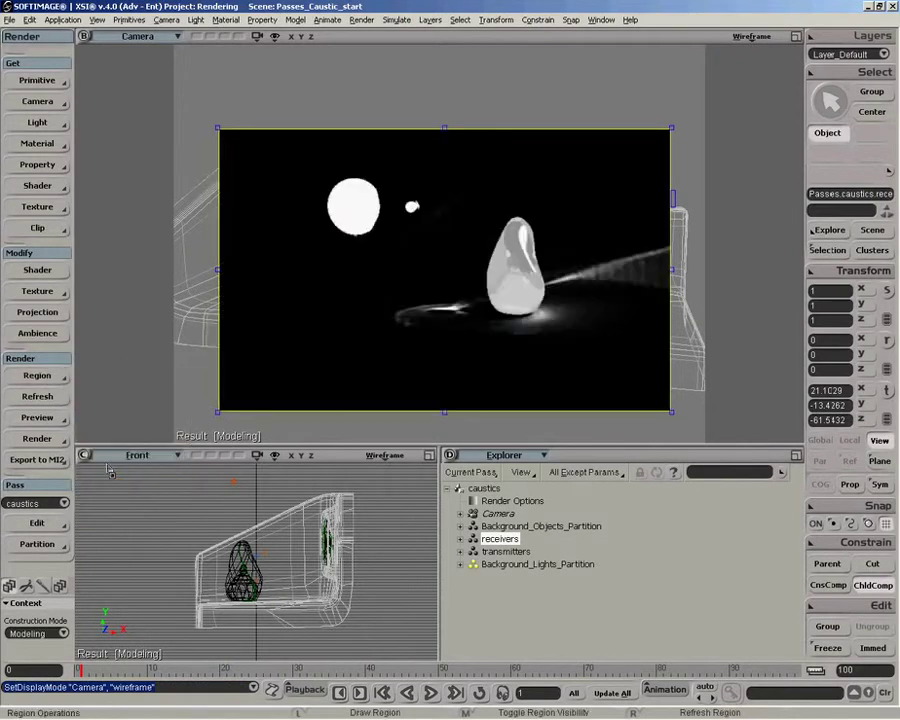
pyautogui.click(40, 376)
pyautogui.click(100, 452)
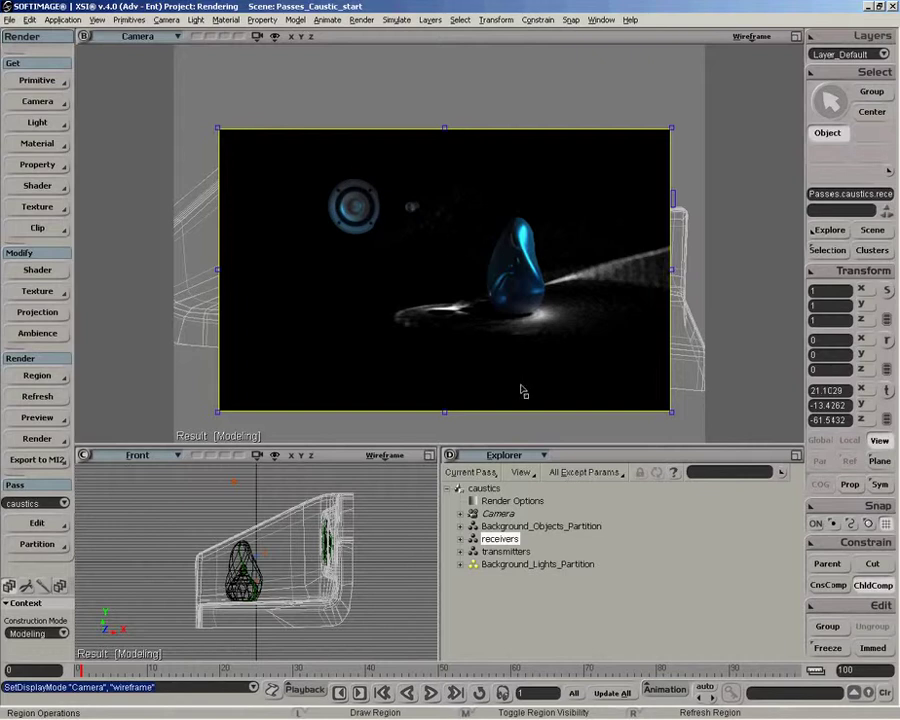
# - Add an override to Background_Objects_Partition with Primary Rays visibility switched off
pyautogui.click(514, 527)
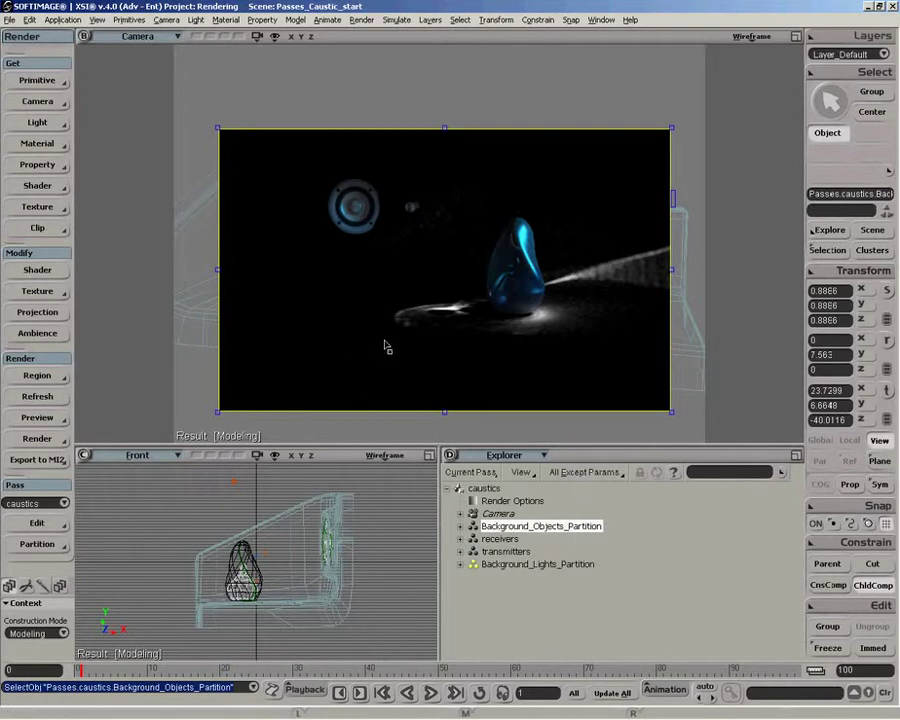
pyautogui.click(38, 166)
pyautogui.click(210, 416)
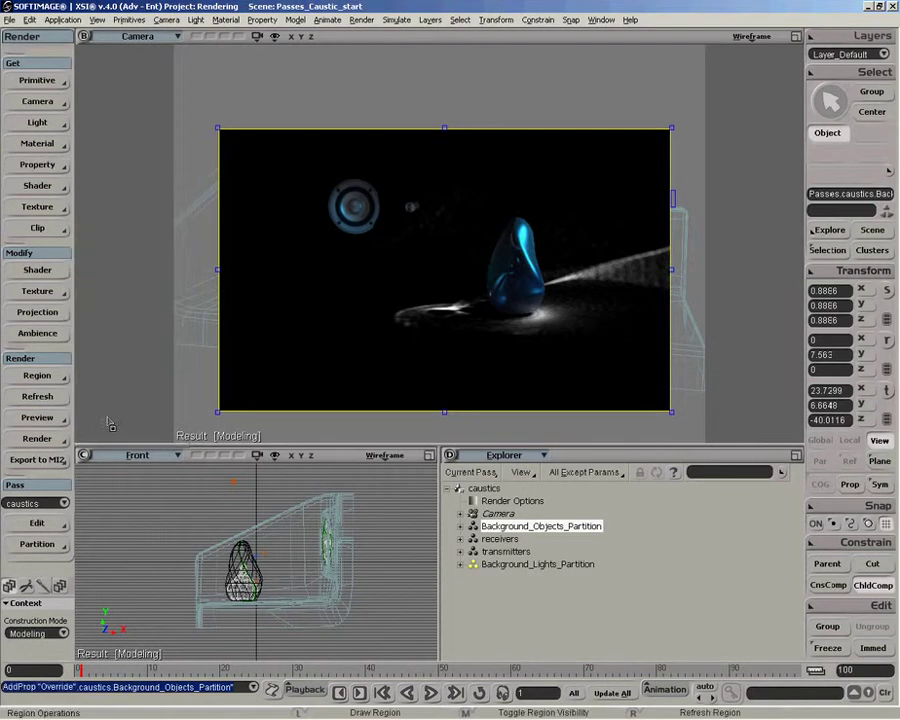
pyautogui.click(67, 131)
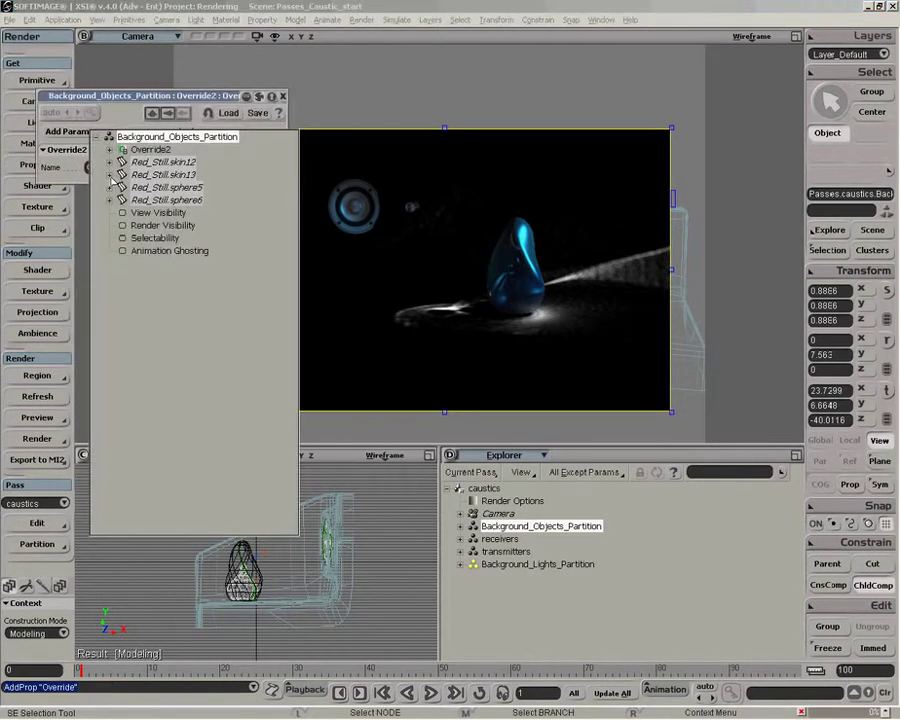
pyautogui.click(110, 175)
pyautogui.click(123, 226)
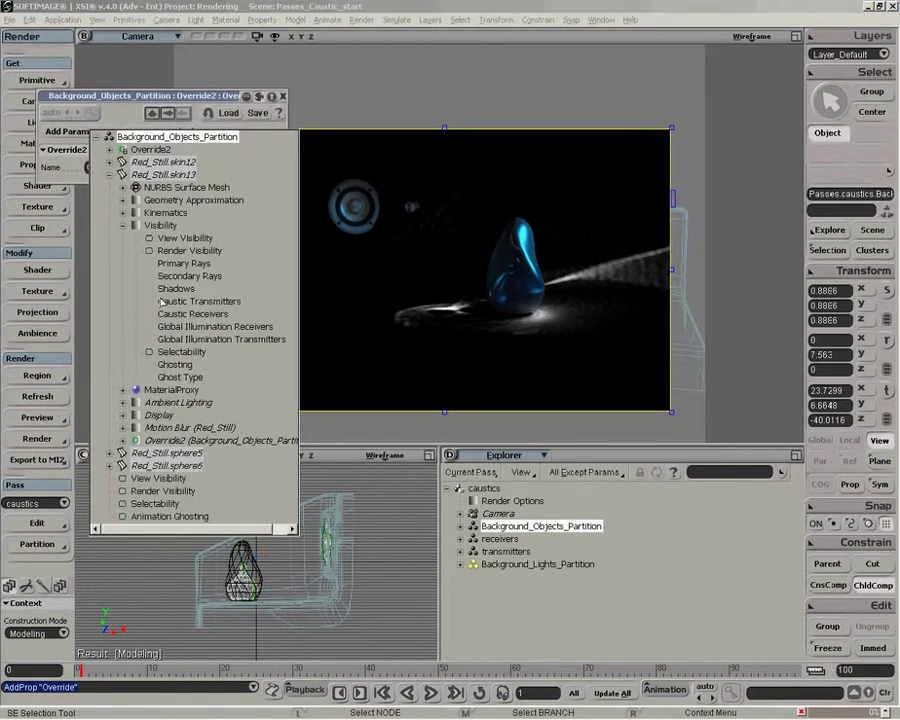
pyautogui.click(183, 264)
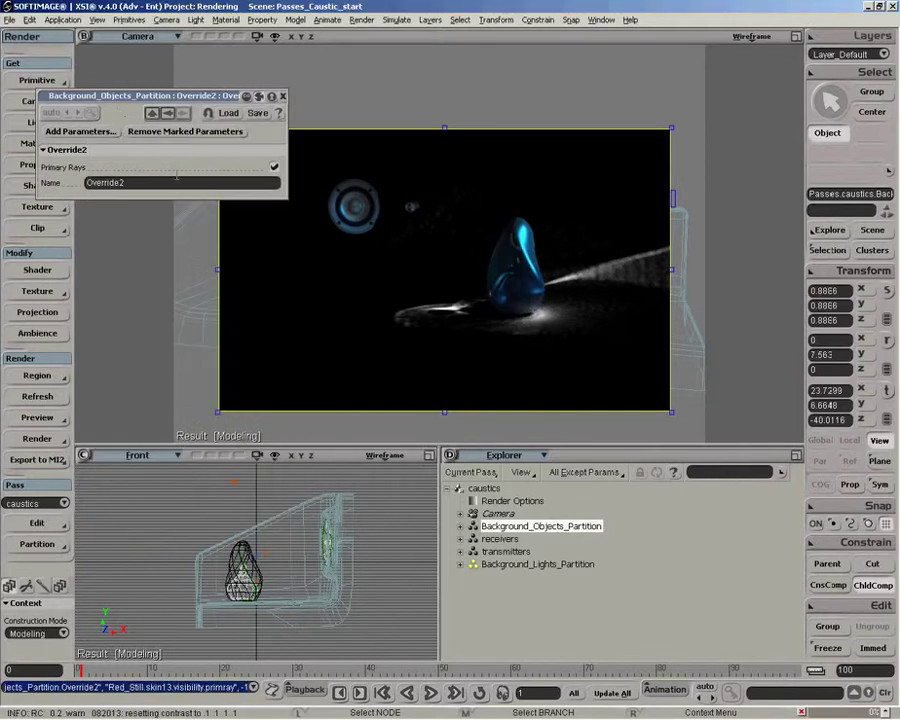
pyautogui.click(275, 168)
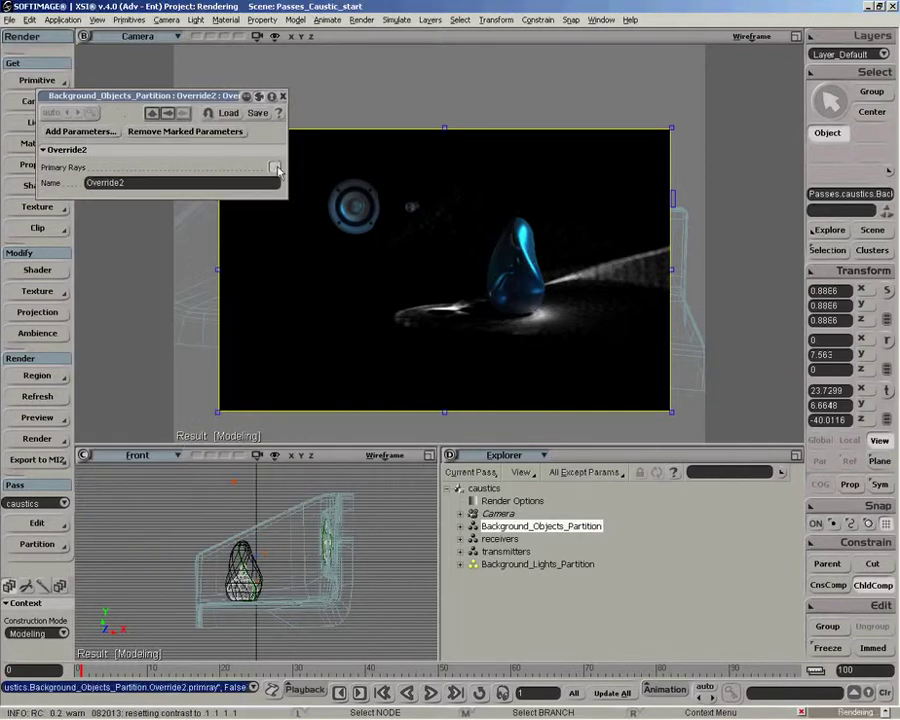
pyautogui.click(283, 96)
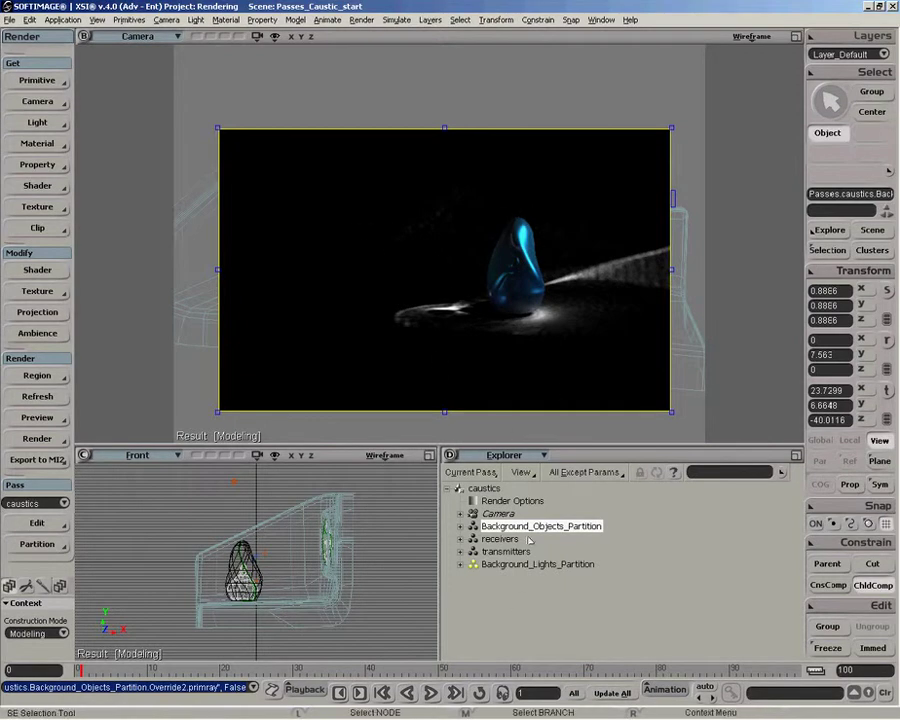
# - Add Red_Still.egg's Visibility > Primary Rays to the transmitters override and switch it off
pyautogui.click(460, 551)
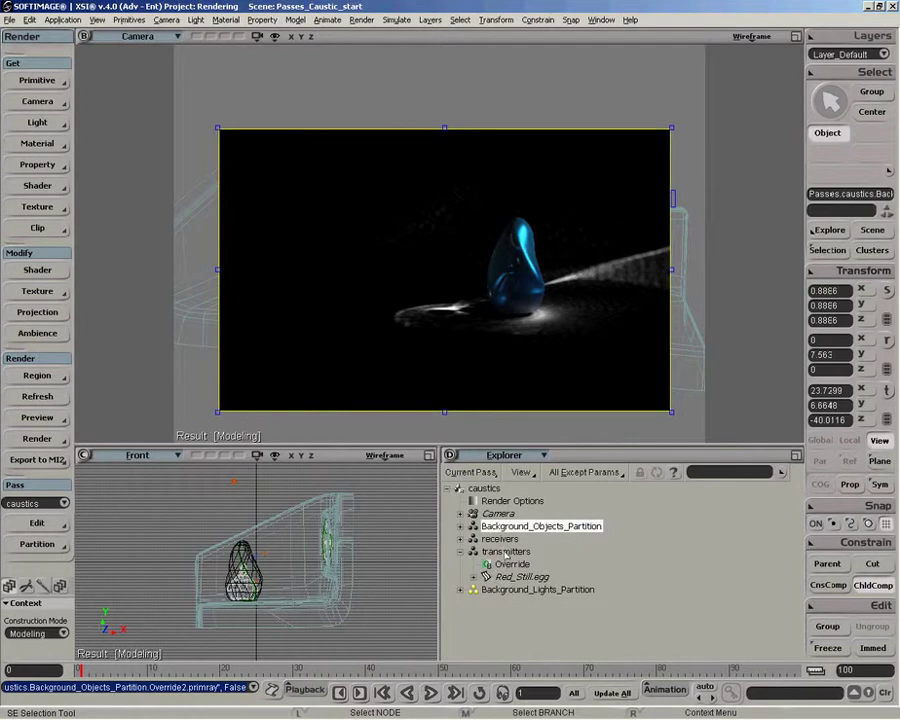
pyautogui.click(505, 552)
pyautogui.doubleClick(488, 566)
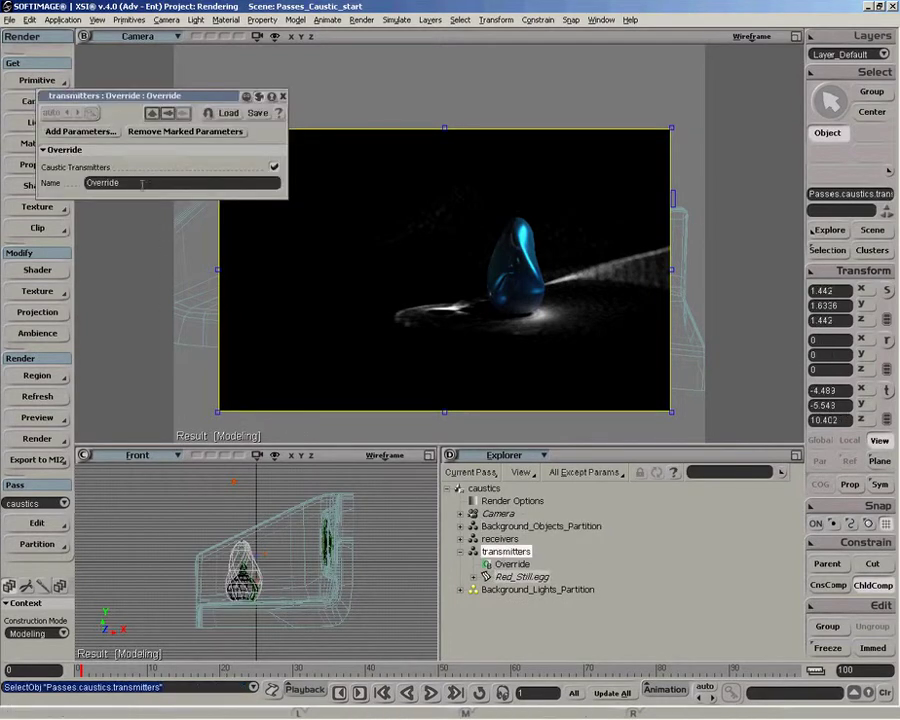
pyautogui.click(58, 96)
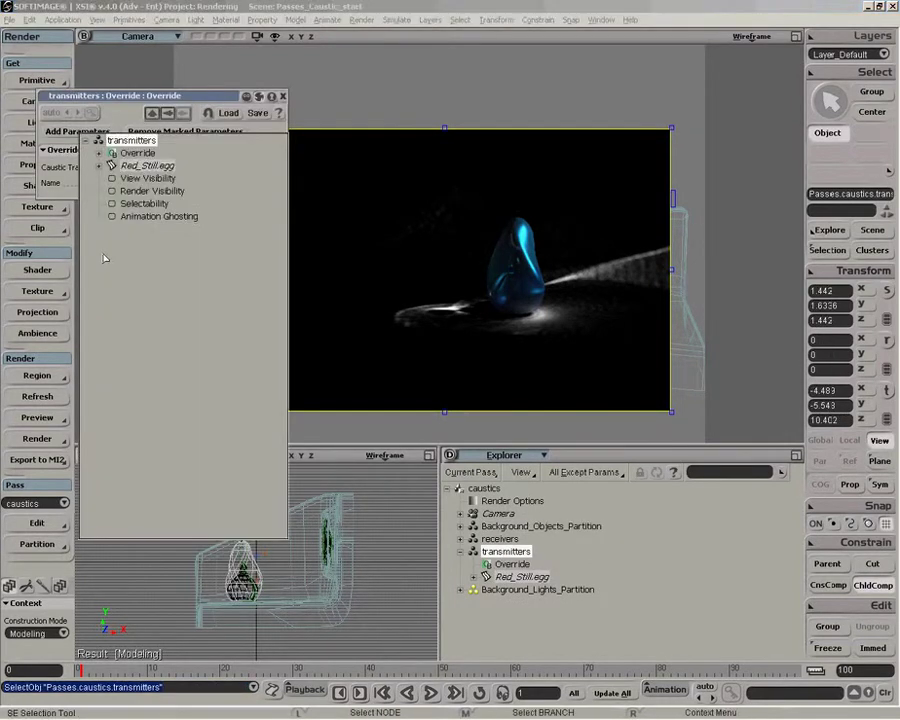
pyautogui.click(99, 165)
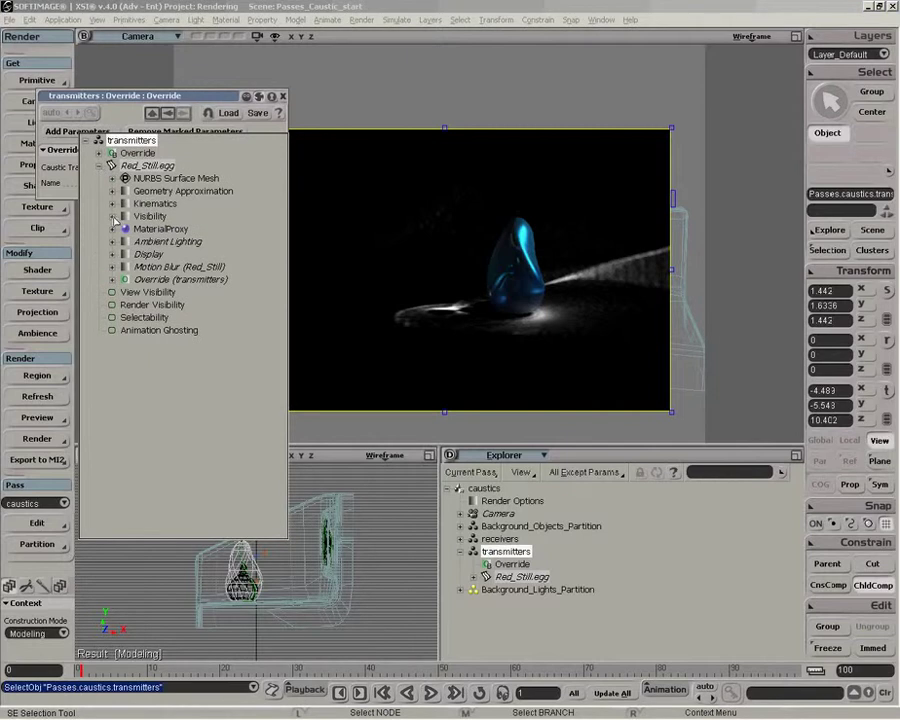
pyautogui.click(112, 216)
pyautogui.click(173, 254)
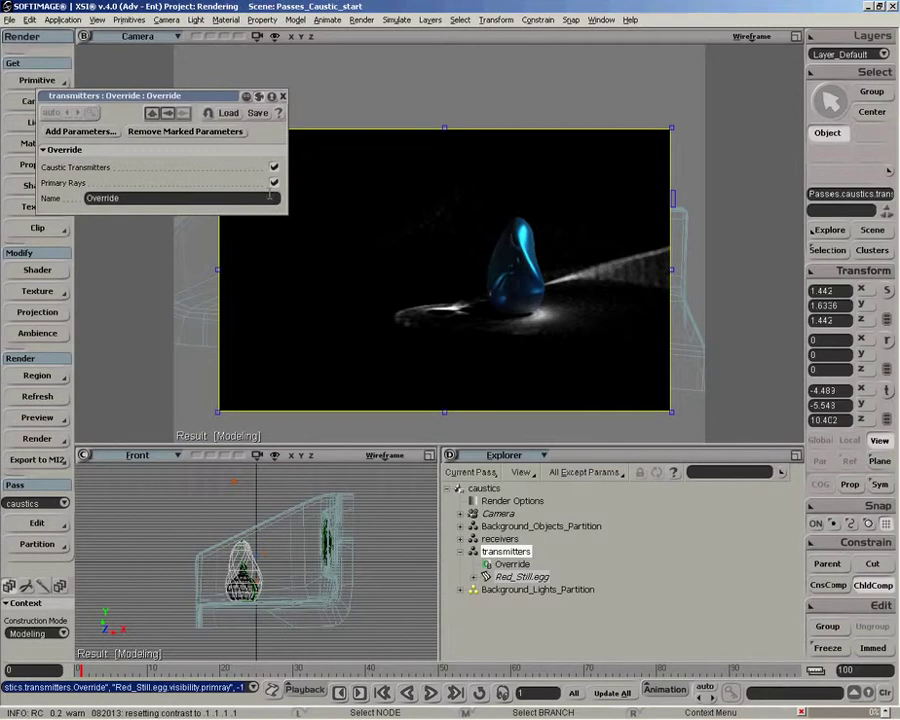
pyautogui.click(275, 184)
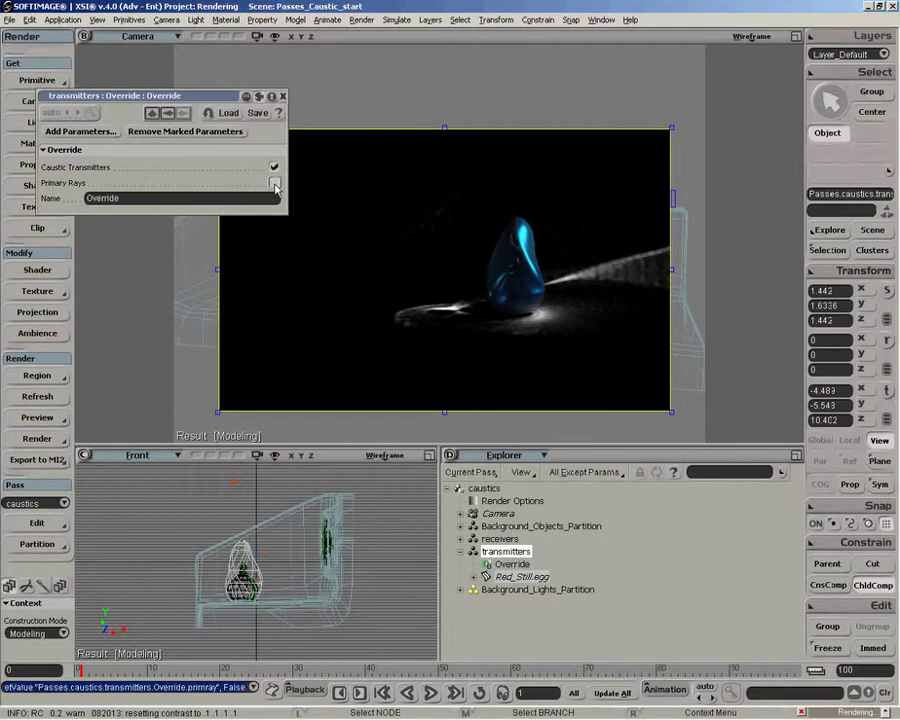
pyautogui.click(283, 97)
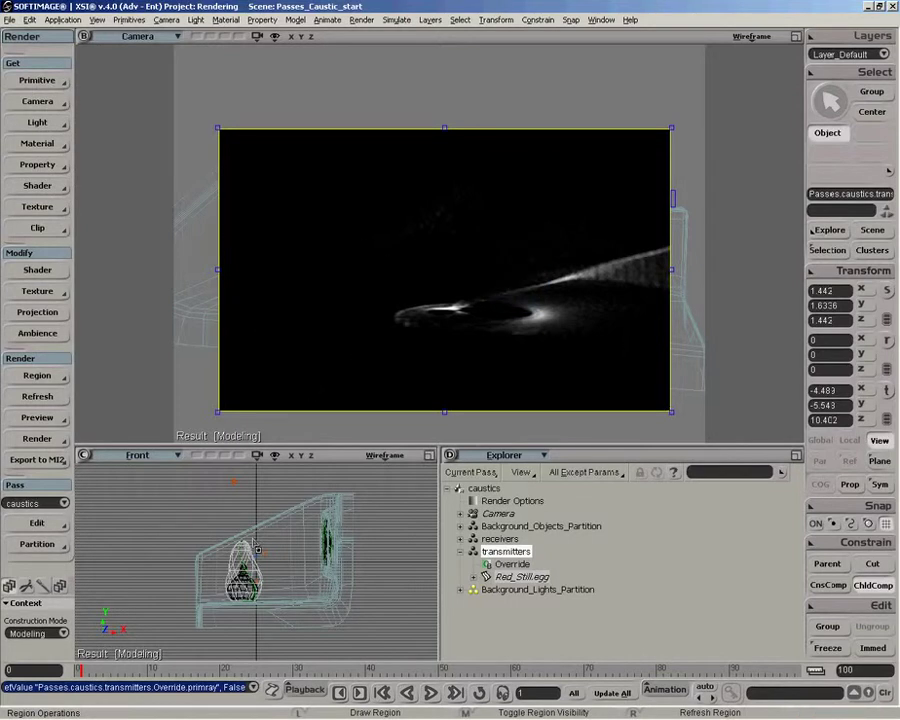
# - Give Caustic_Light 40000 caustic photons and a pink photon energy colour (0.912, 0.630, 0.829)
pyautogui.click(234, 483)
pyautogui.click(20, 268)
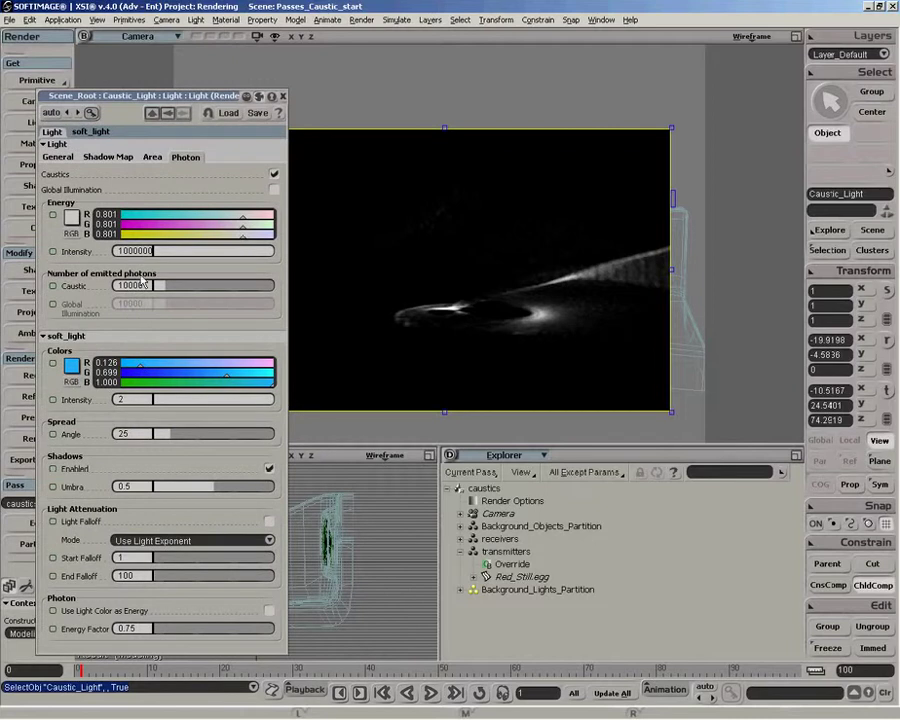
pyautogui.click(131, 286)
pyautogui.write('1')
pyautogui.write('00')
pyautogui.write('00')
pyautogui.press('Return')
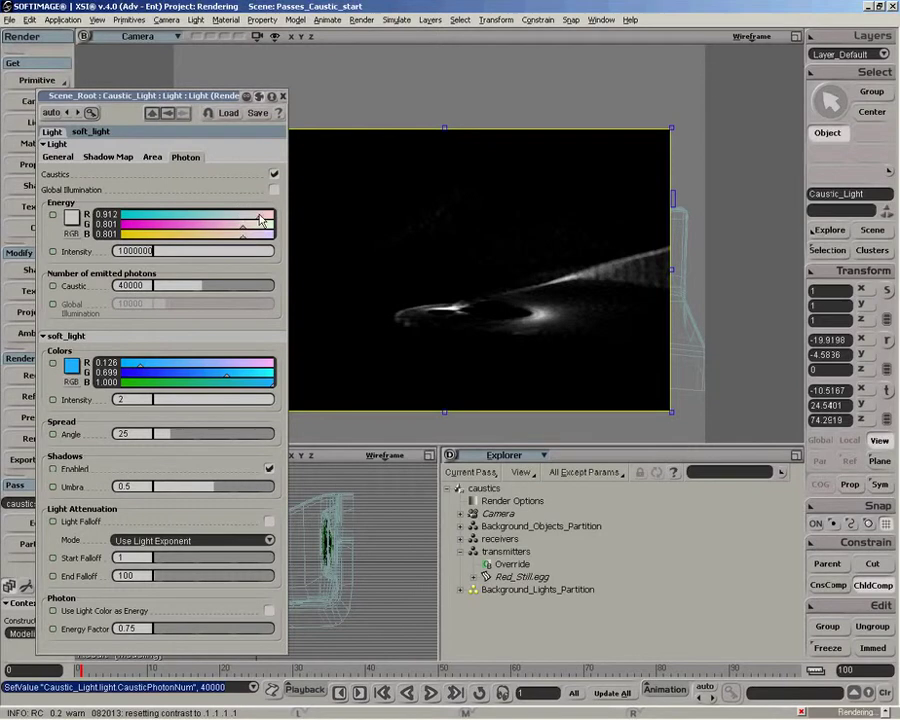
pyautogui.moveTo(237, 225)
pyautogui.mouseDown()
pyautogui.moveTo(217, 227)
pyautogui.moveTo(249, 240)
pyautogui.mouseUp()
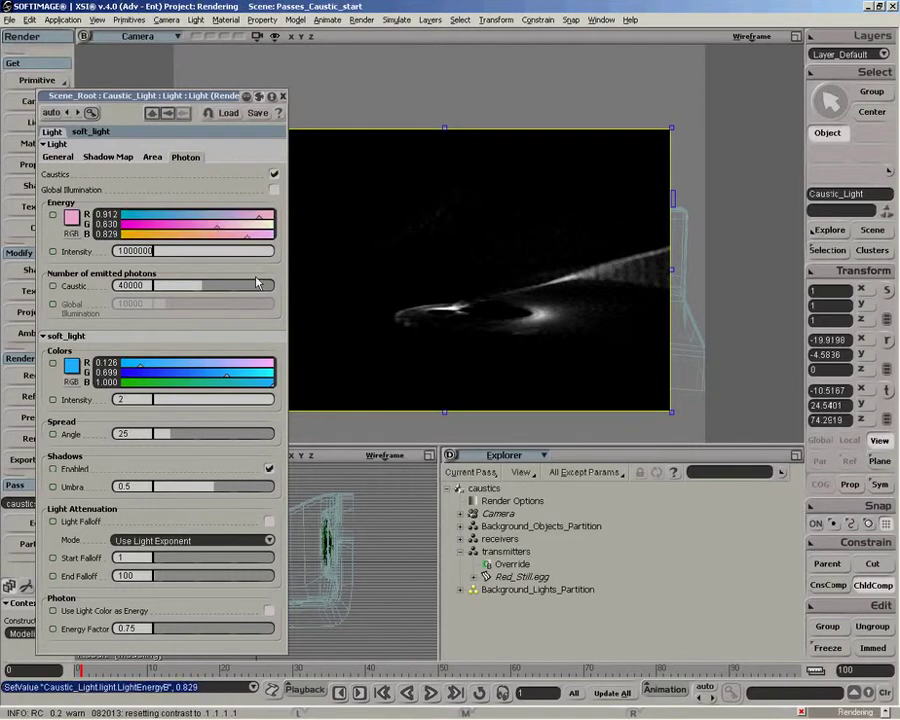
pyautogui.click(283, 96)
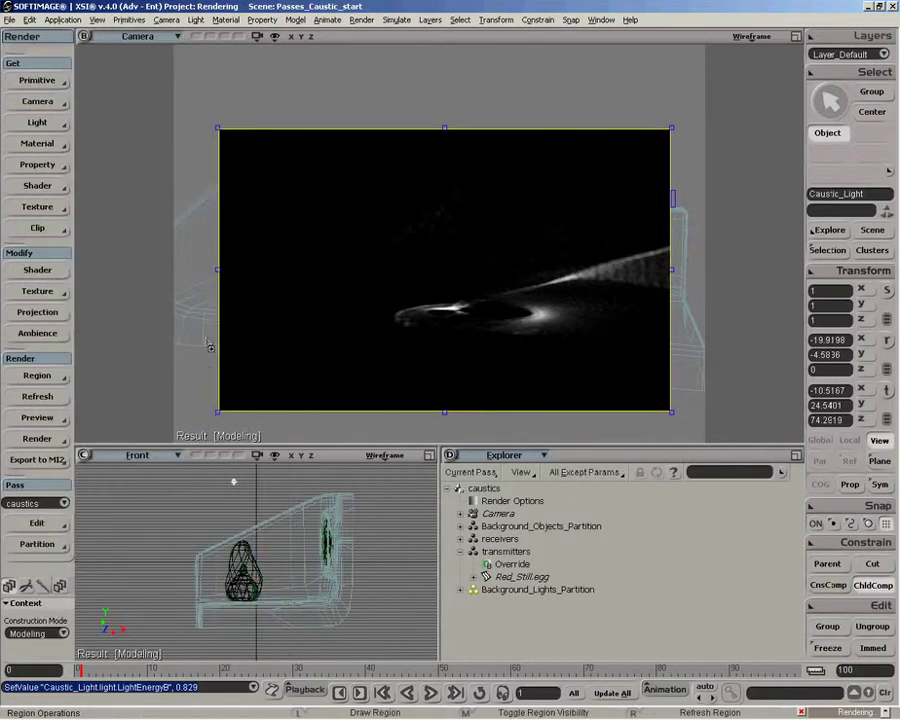